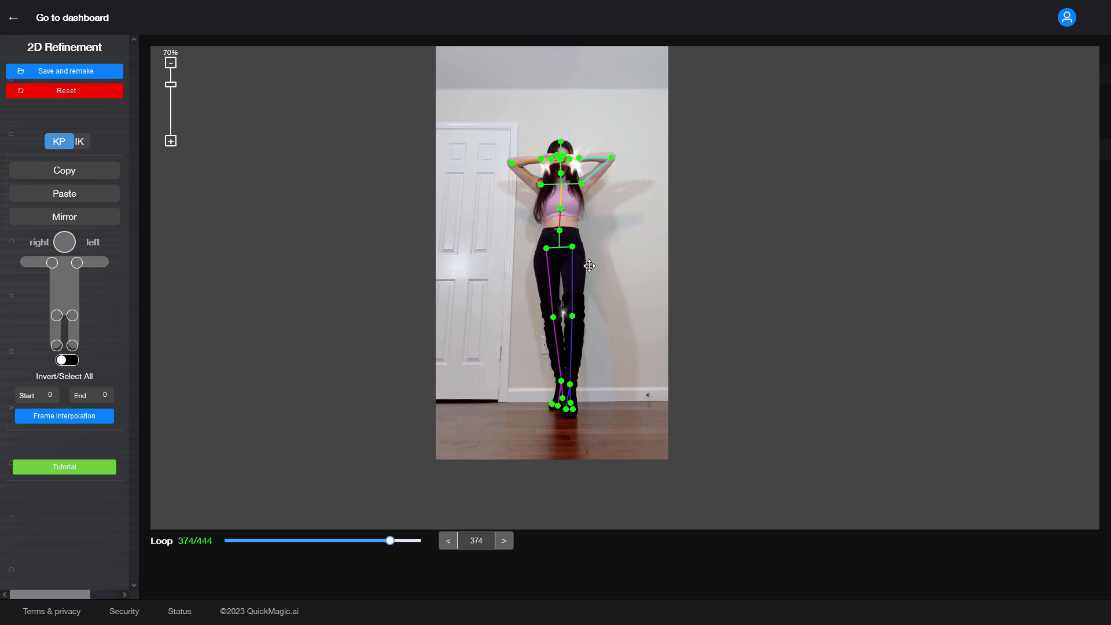
Step: Switch 2D Refinement to the IK foot controls and seek the tutorial to about 1:39
click(79, 144)
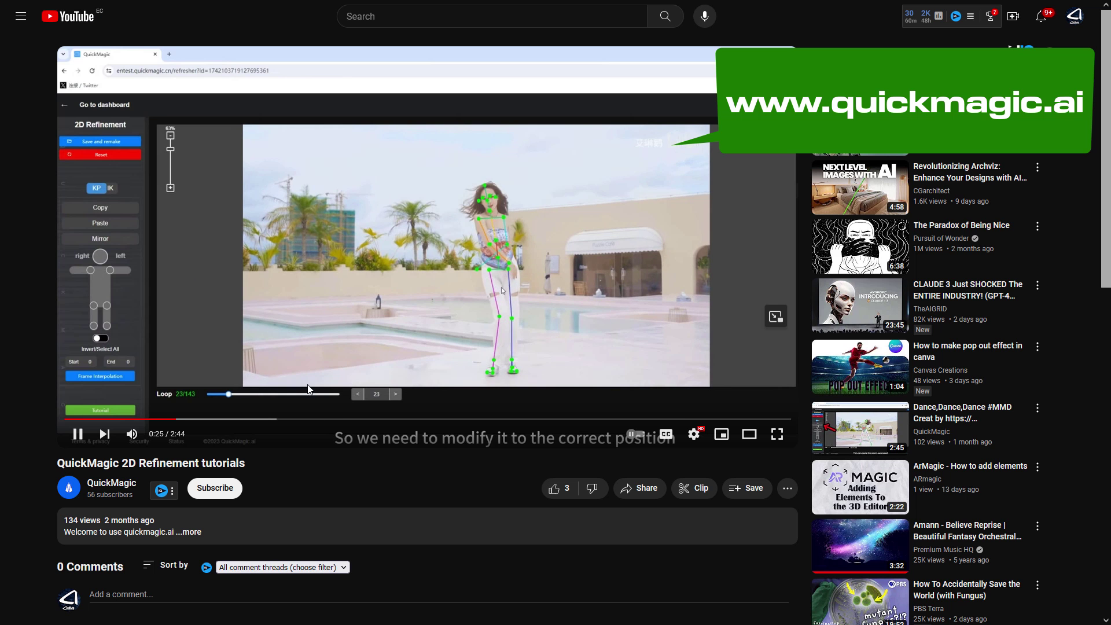
drag(324, 418, 530, 418)
Step: Jump the tutorial back to about 1:49, where keypoints are changed before IK points
click(613, 418)
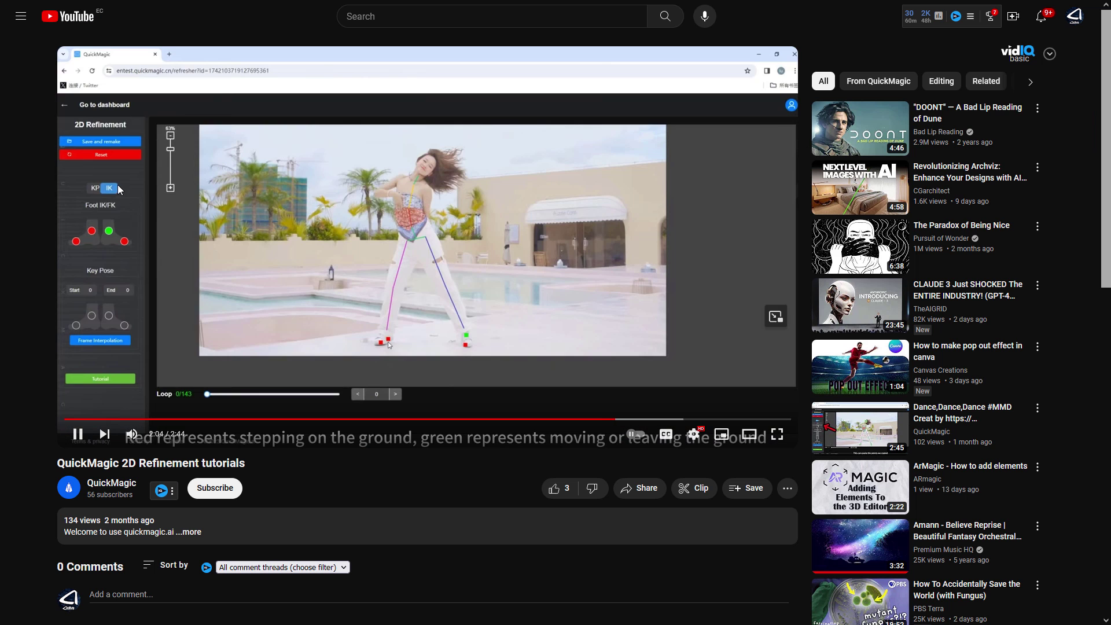
click(589, 418)
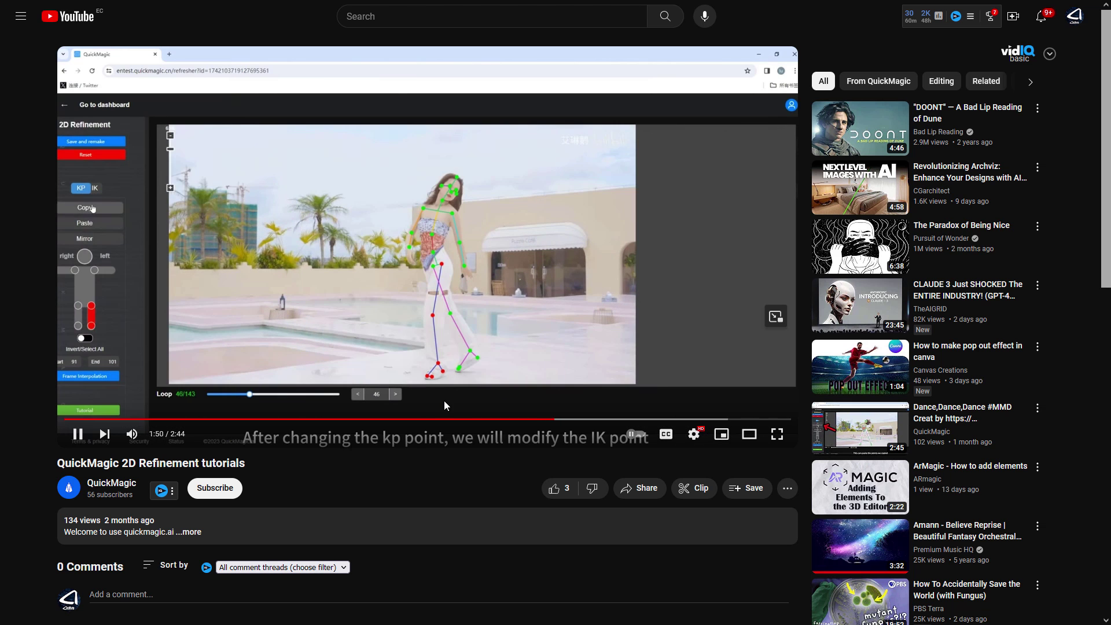
click(548, 418)
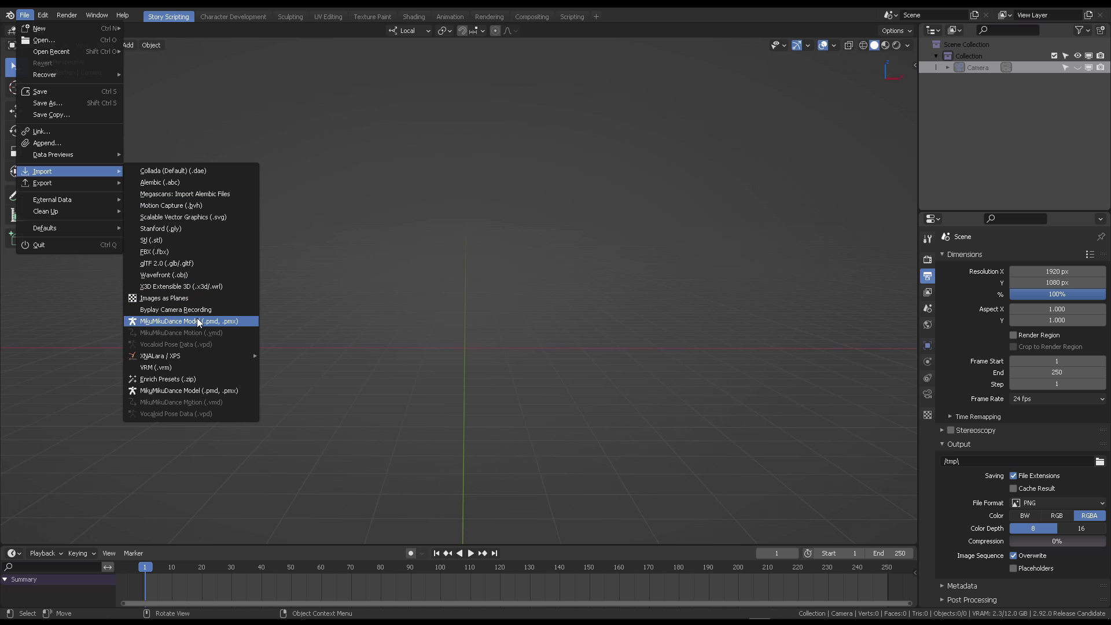
Step: Import the character's .pmx MMD model and frame it in the viewport
click(197, 321)
click(424, 57)
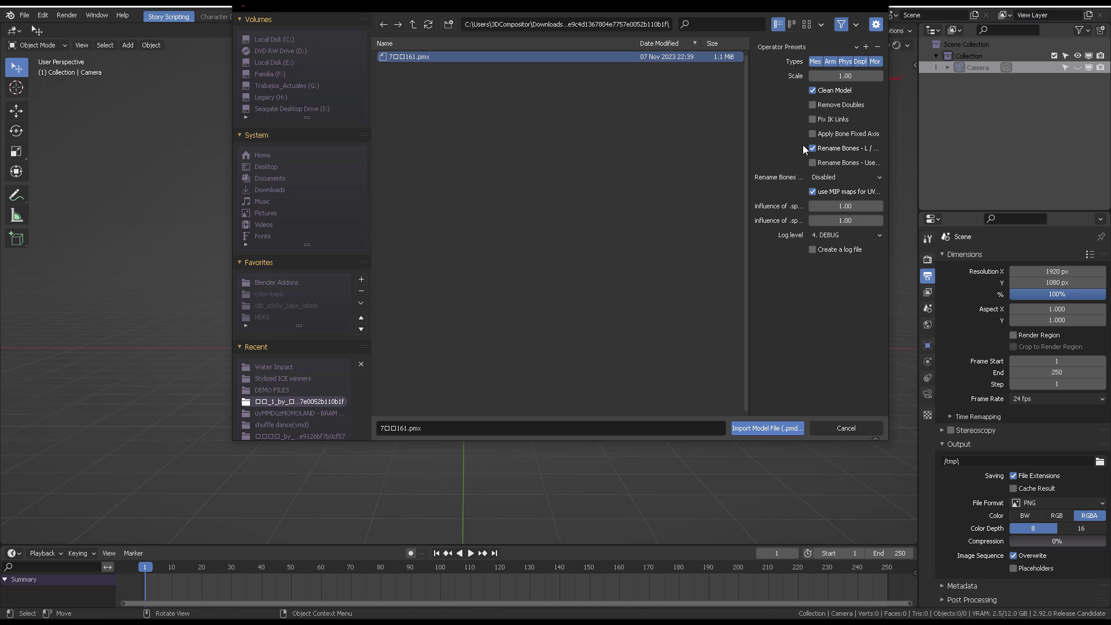
click(767, 428)
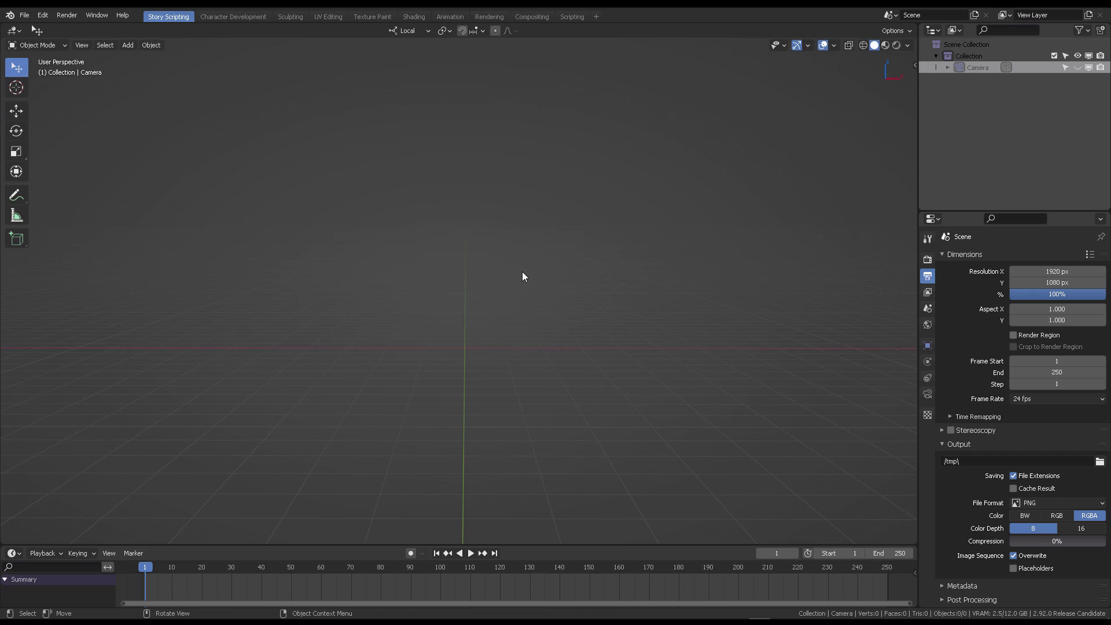
scroll(565, 155, up, 5)
middle_drag(566, 149, 549, 224)
key(Home)
Step: Select the armature in the MMD sidebar, run Physics Build, and show the splash screen
key(n)
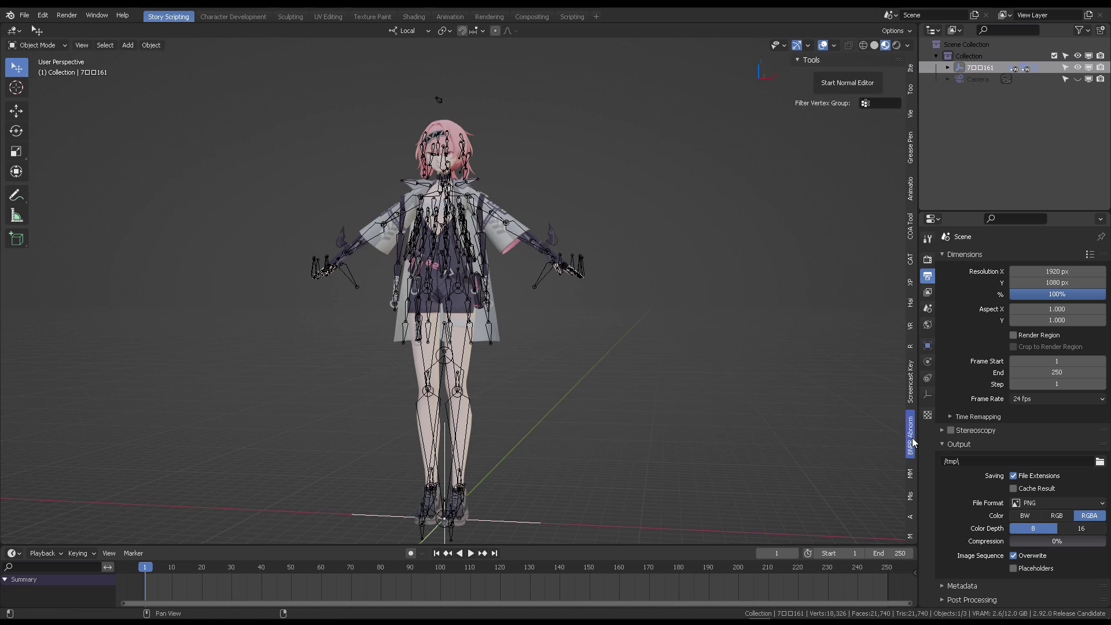
click(910, 470)
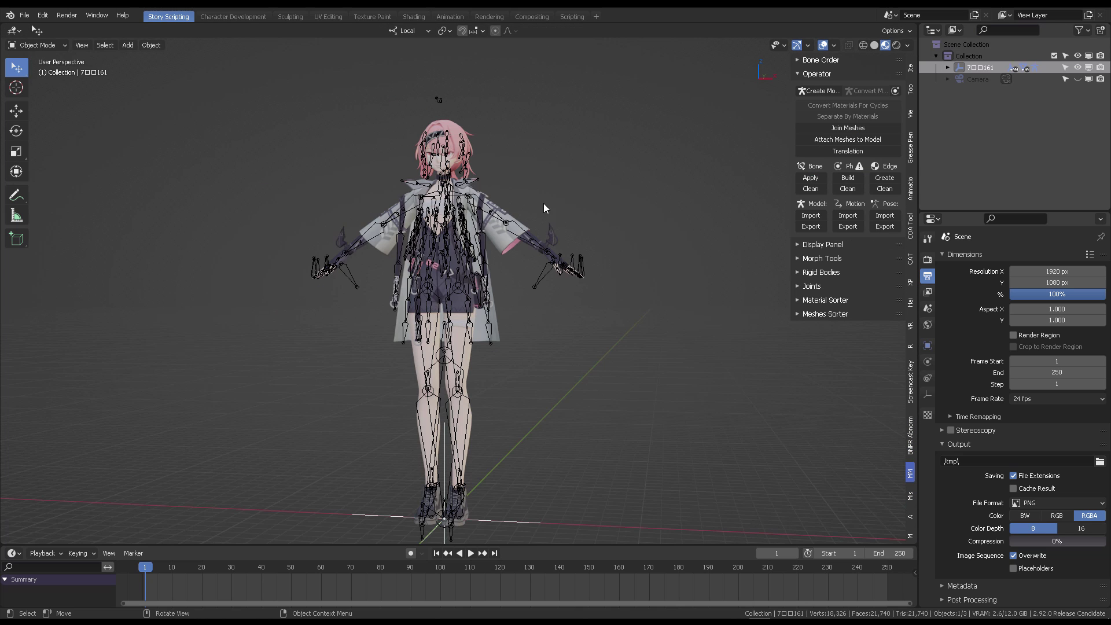
click(544, 267)
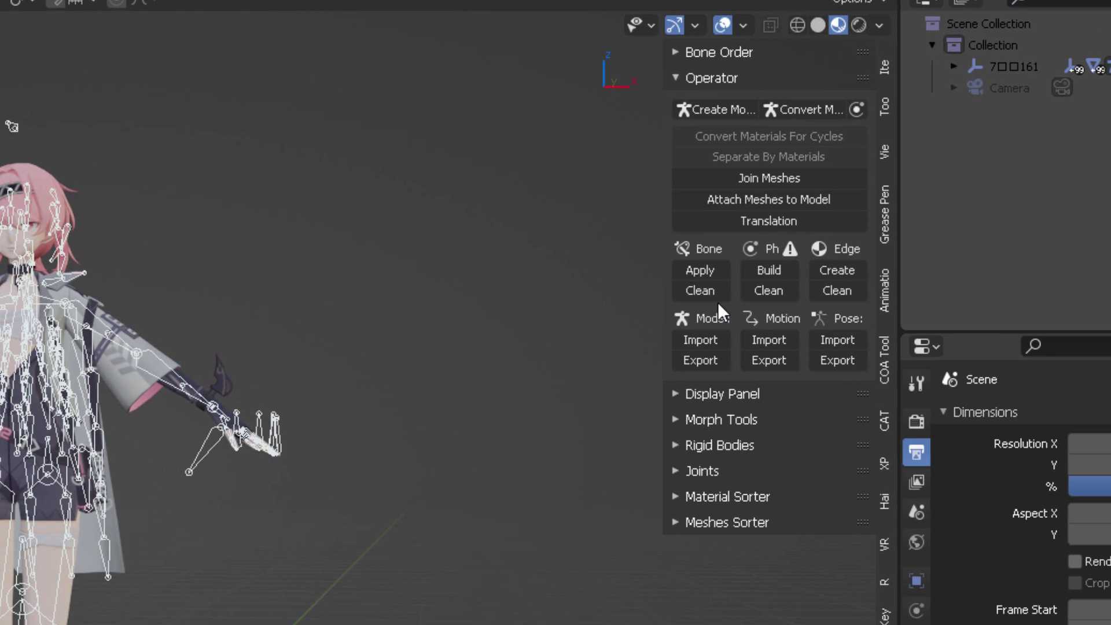
drag(665, 183, 521, 182)
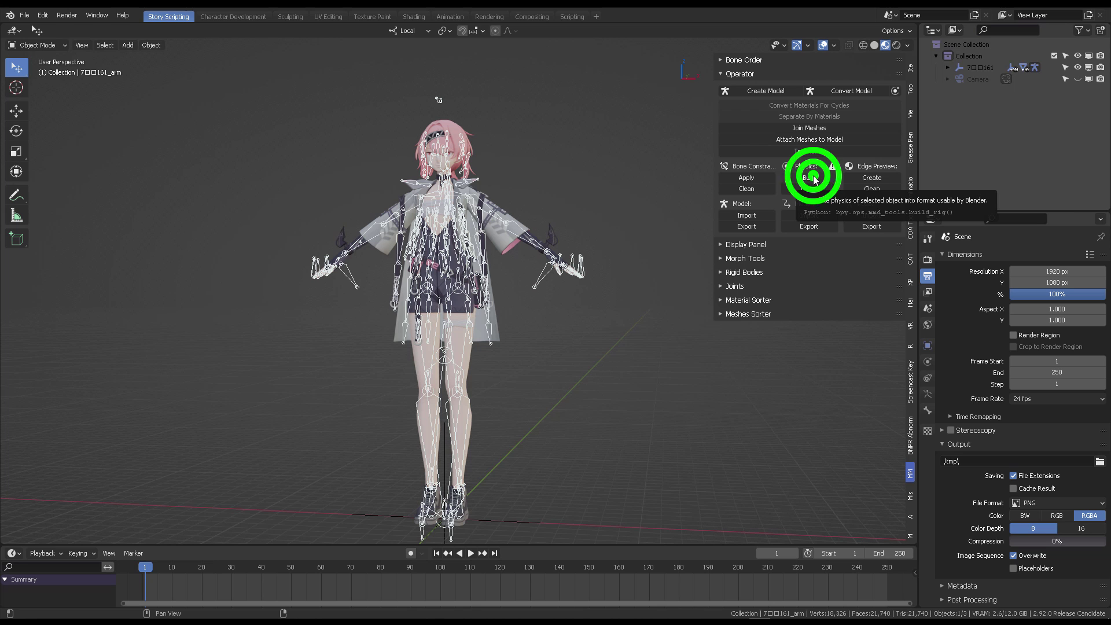
click(810, 177)
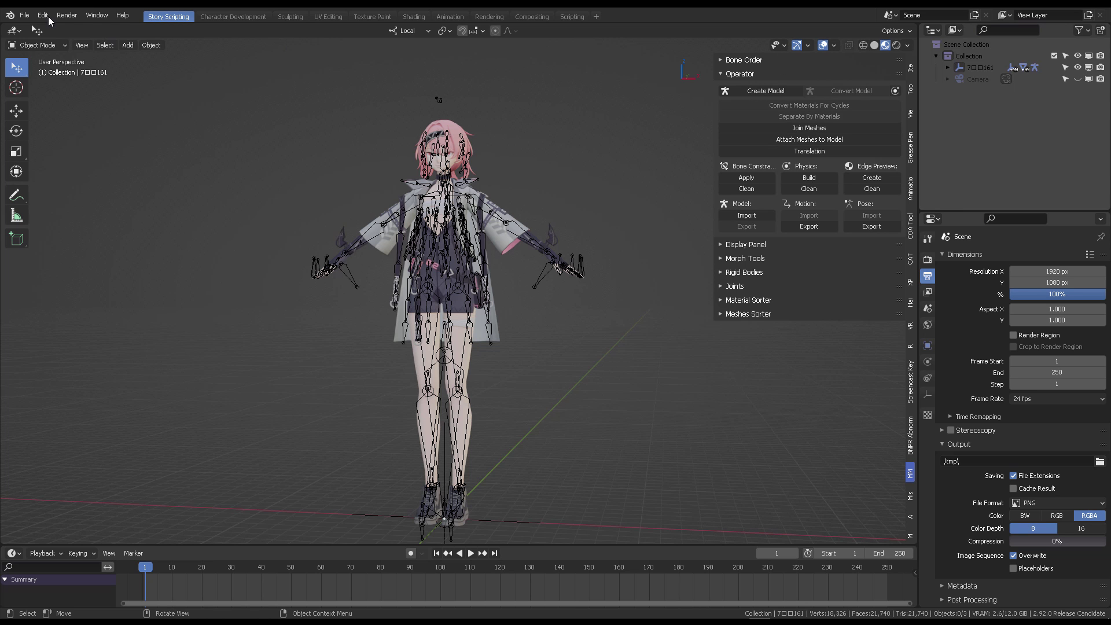
click(10, 15)
click(14, 28)
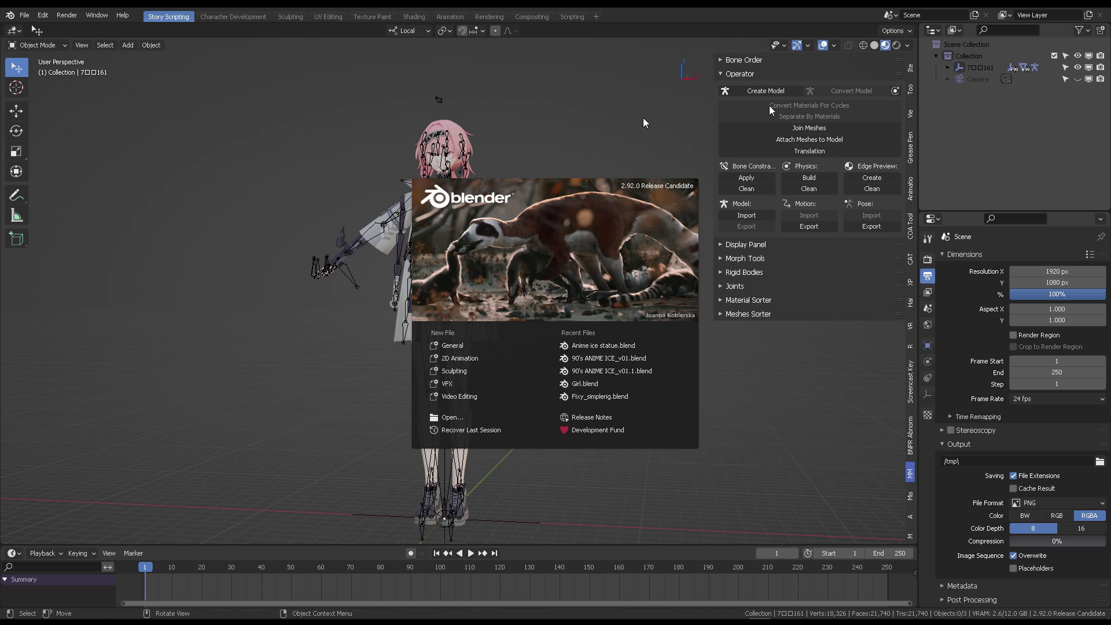
Step: Close the splash and preview the Kicking girl motion on the MAN, then WOMAN mannequin
click(644, 123)
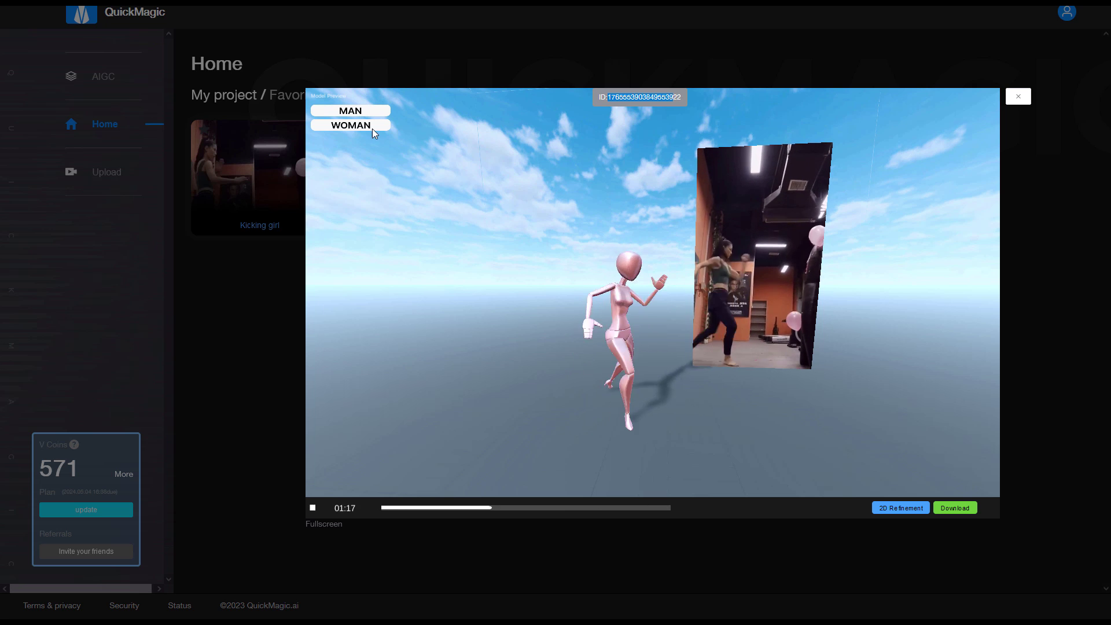
click(351, 112)
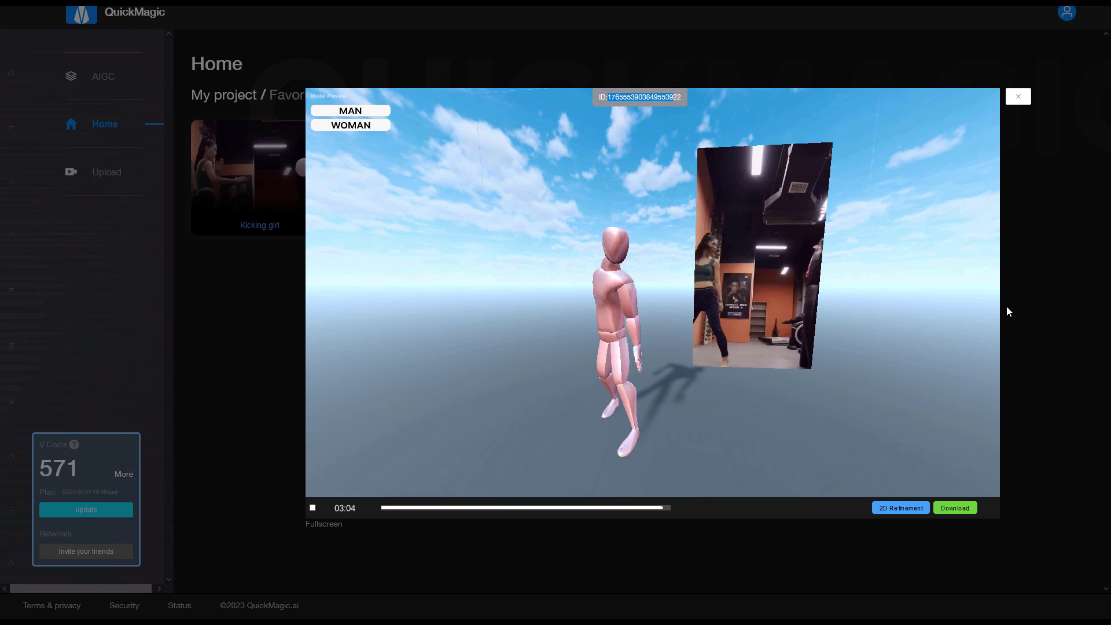
click(360, 123)
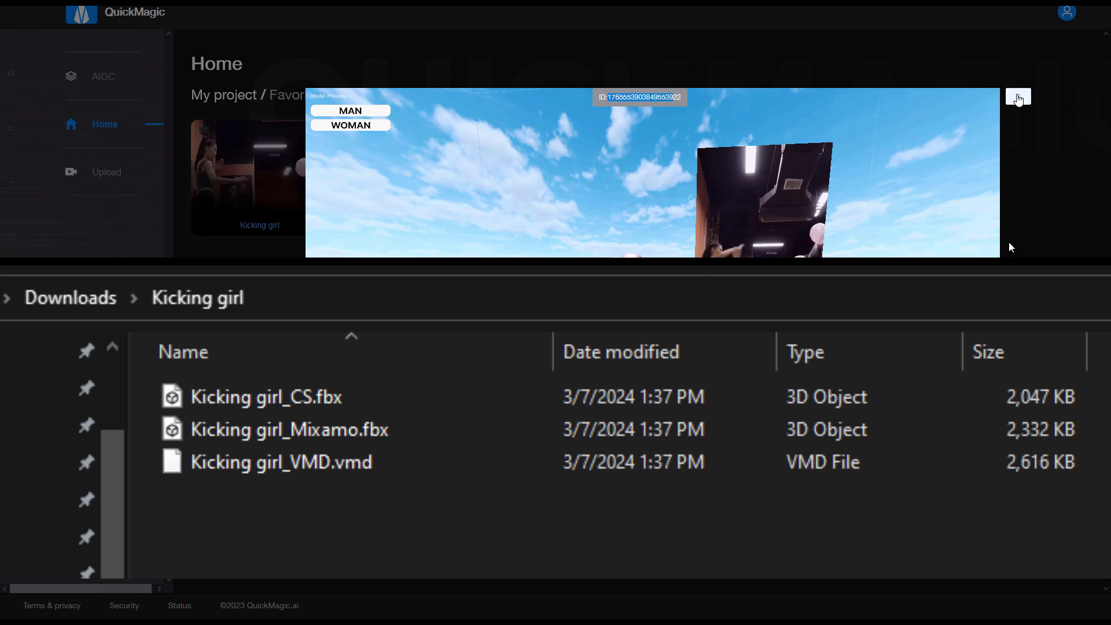
Step: Close the QuickMagic motion preview window
click(1018, 97)
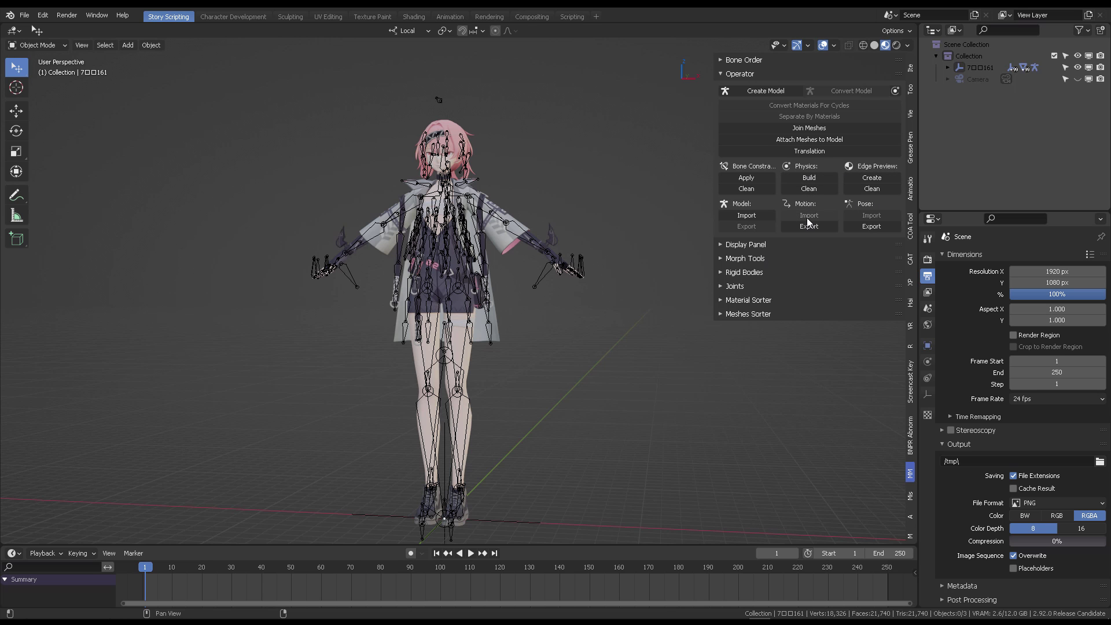
Step: Import Kicking girl_VMD.vmd onto the selected armature via the MMD Motion panel
click(572, 262)
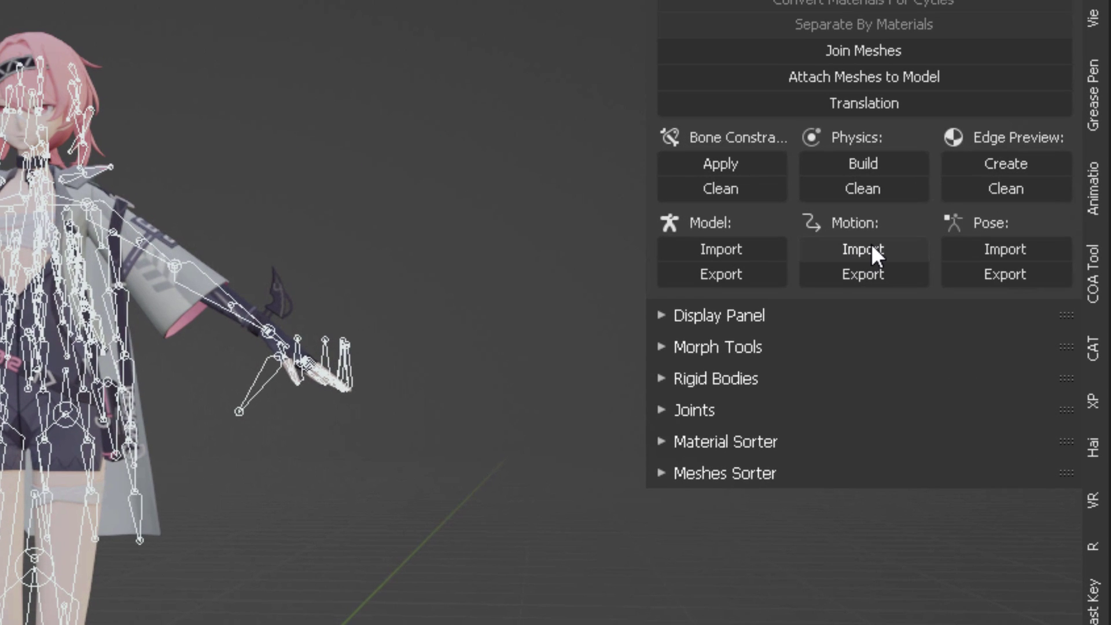
click(813, 216)
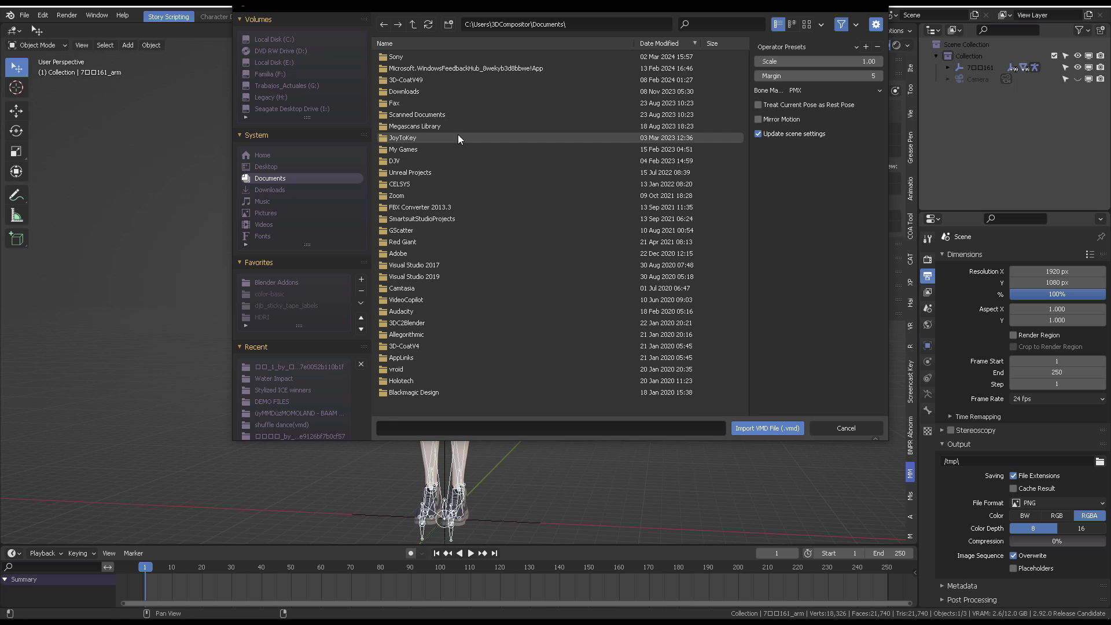
click(436, 57)
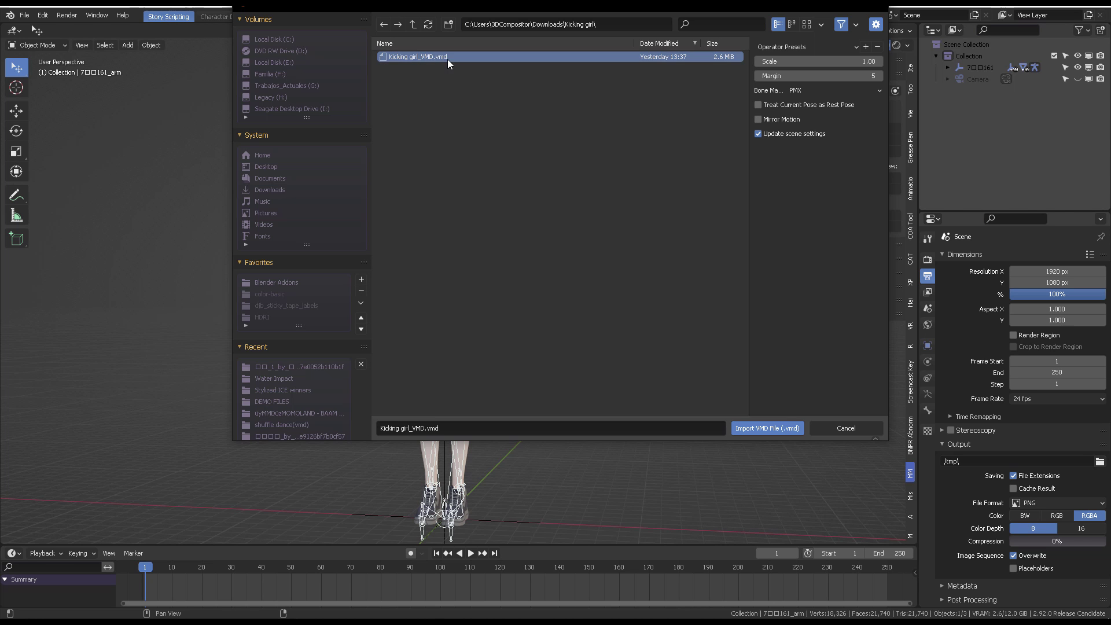
click(757, 429)
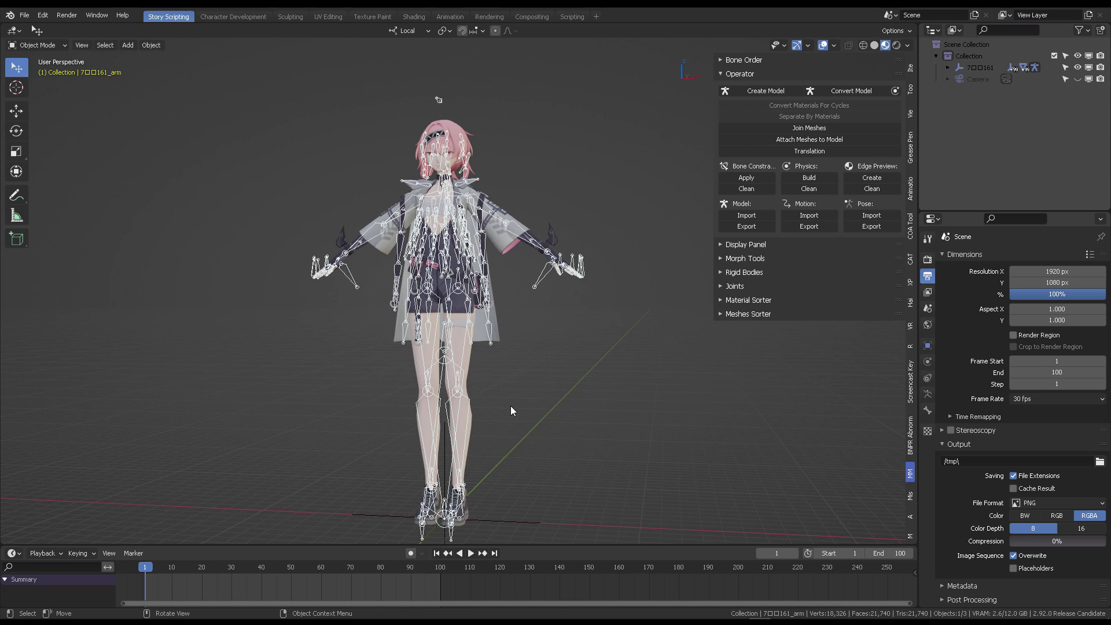
Step: Switch the armature to Pose Mode and select a left-hand bone
key(ctrl+Tab)
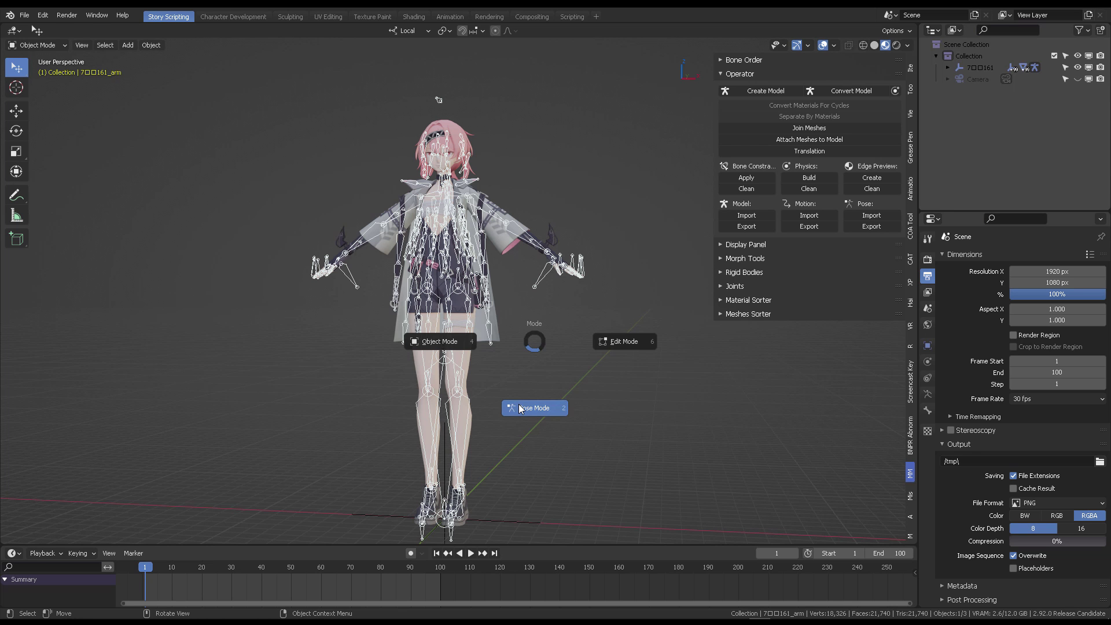
click(524, 405)
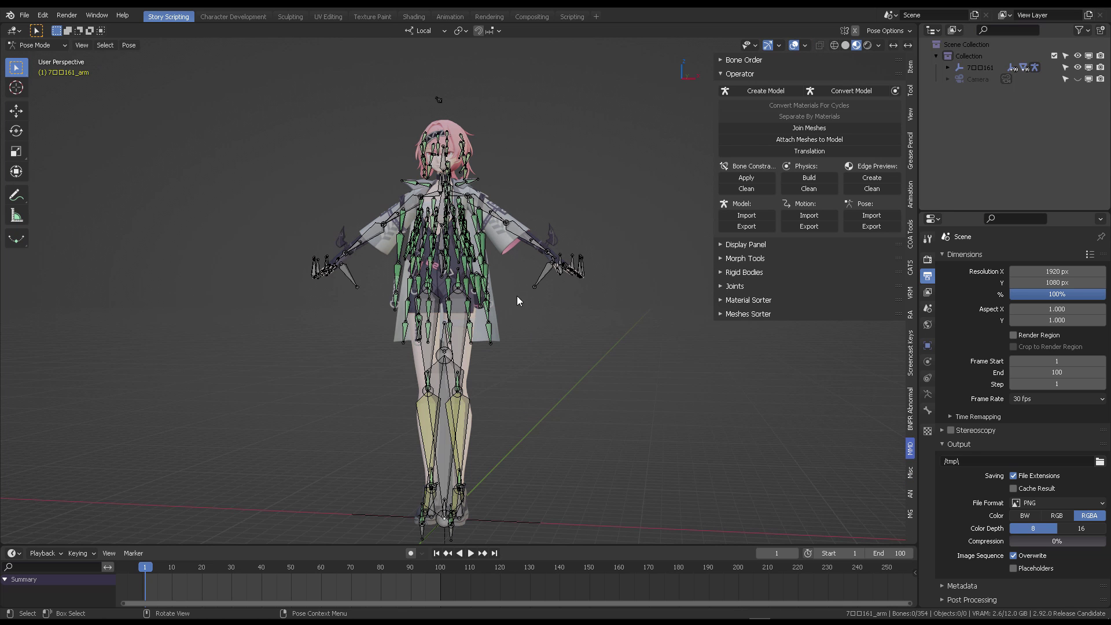
click(572, 262)
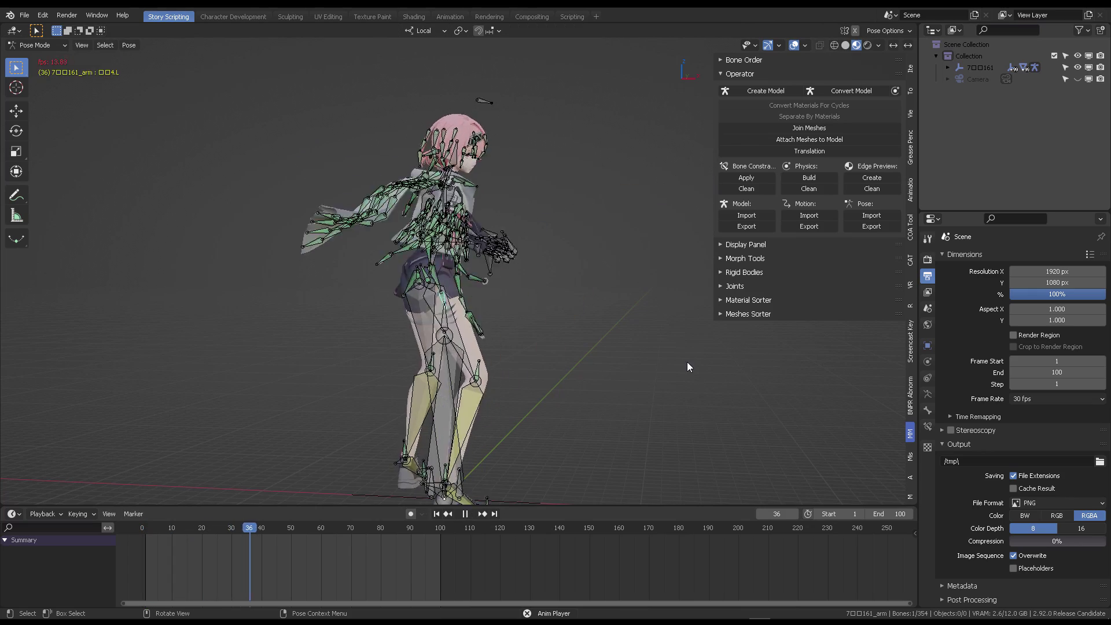
Step: Hide the sidebar, turn X-ray off, and watch the kicking dance from several angles
key(n)
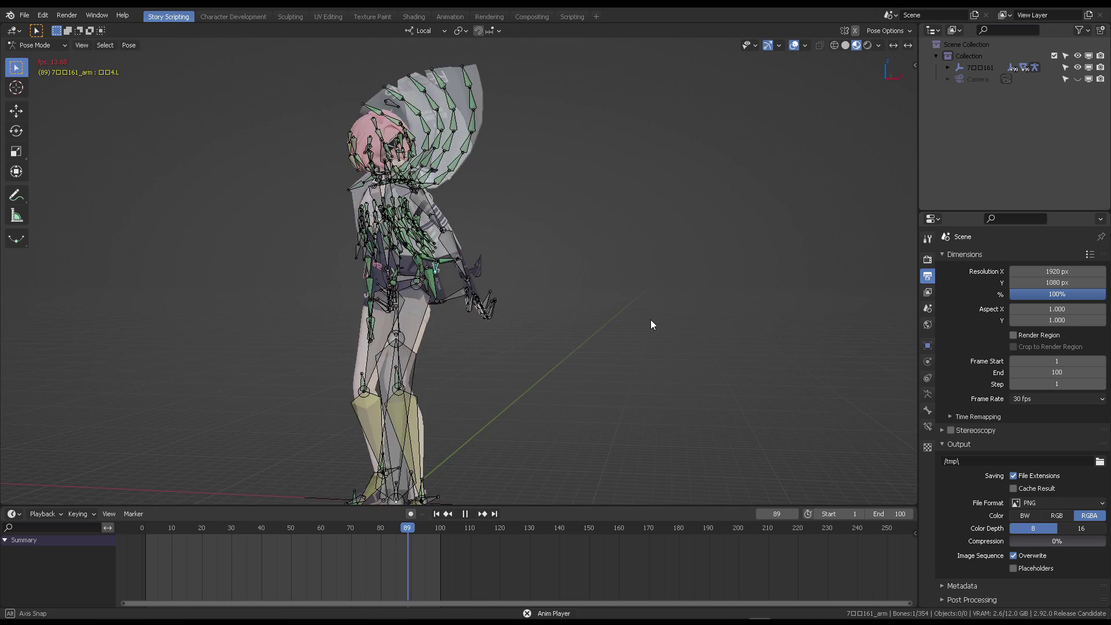
middle_drag(650, 319, 530, 272)
key(alt+z)
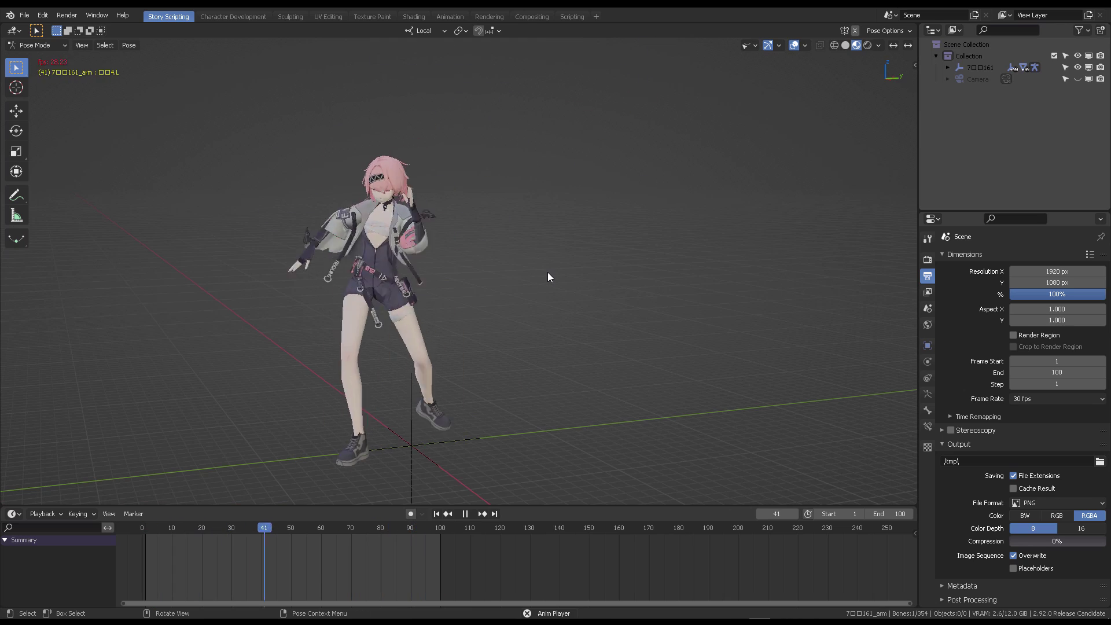
middle_drag(543, 272, 651, 258)
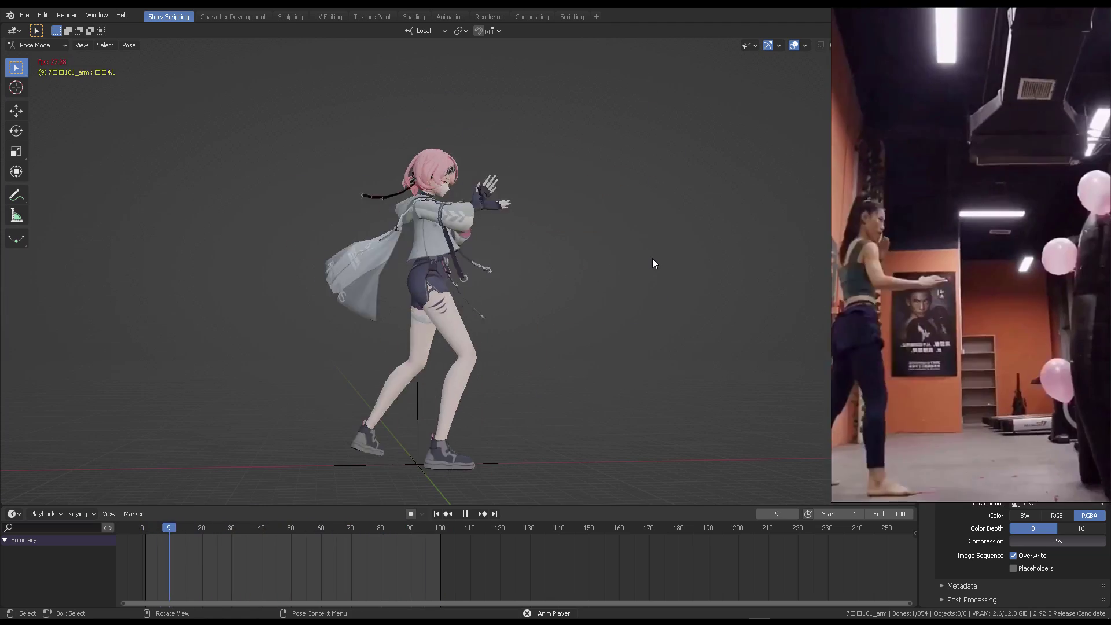
middle_drag(646, 258, 571, 235)
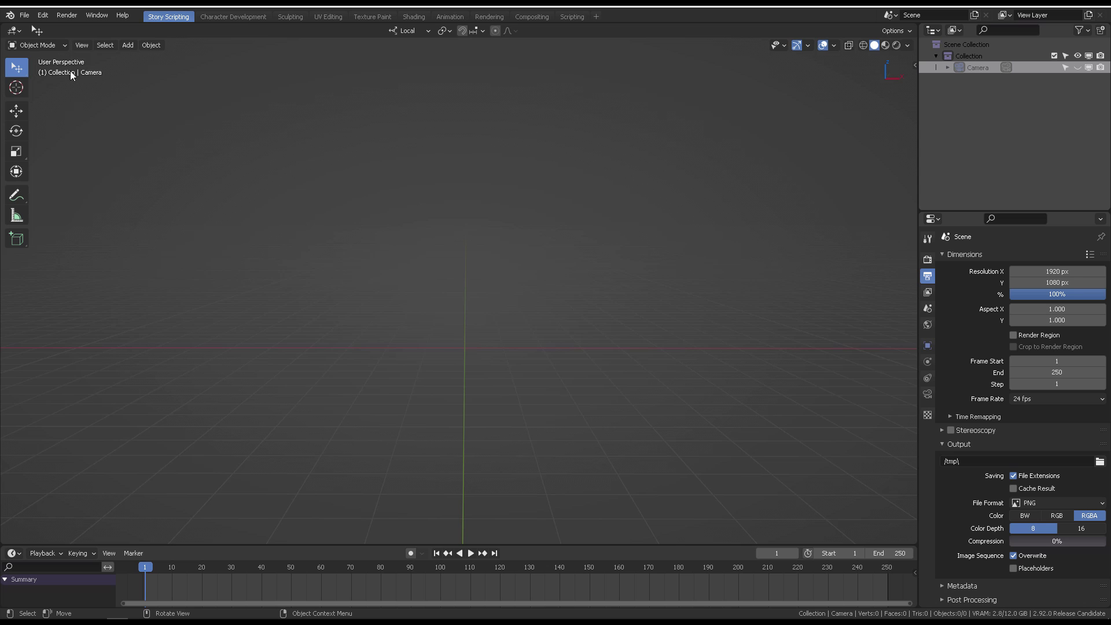
Step: Show the Blender splash screen from the Blender logo menu
click(10, 15)
click(26, 30)
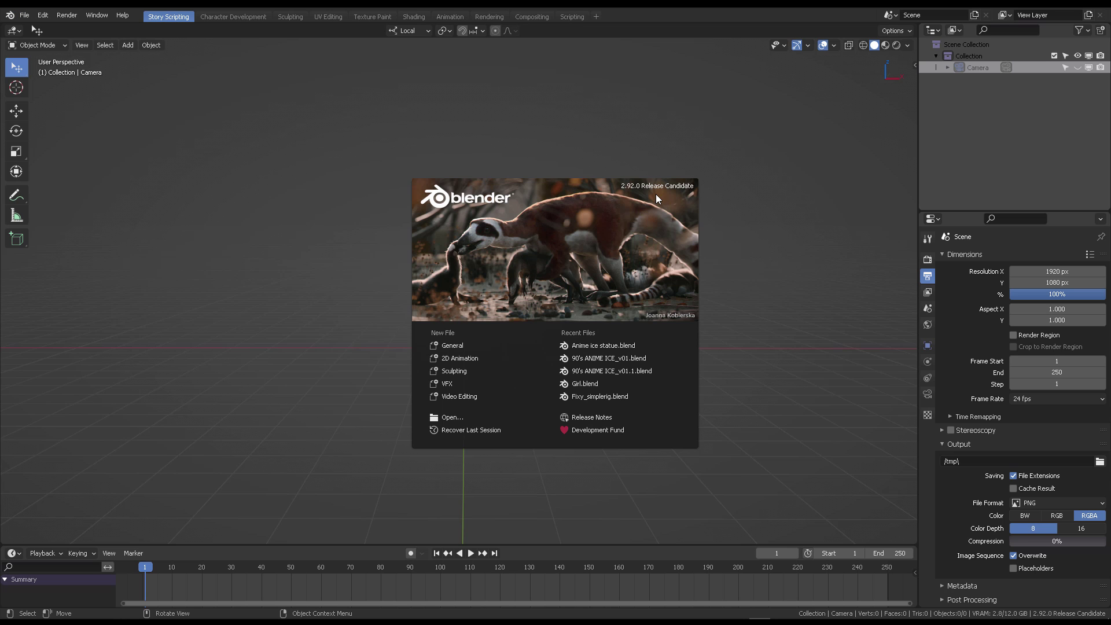
Step: Close the splash and import Master of Garden - Delta.pmx via the 'import pmx' search
click(595, 245)
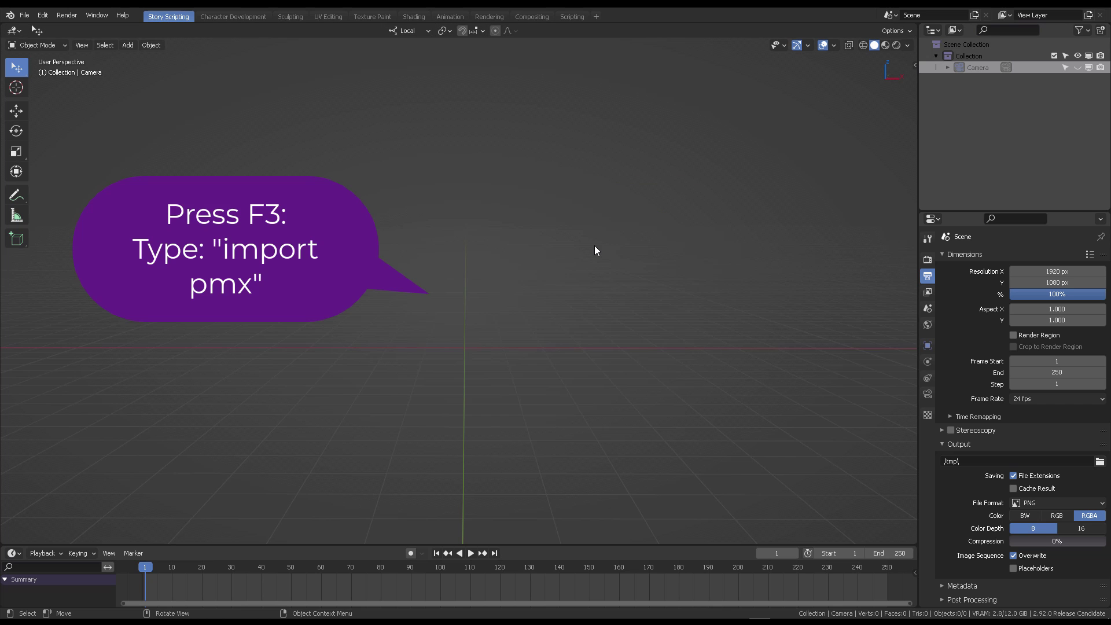
key(F3)
text(import pmx)
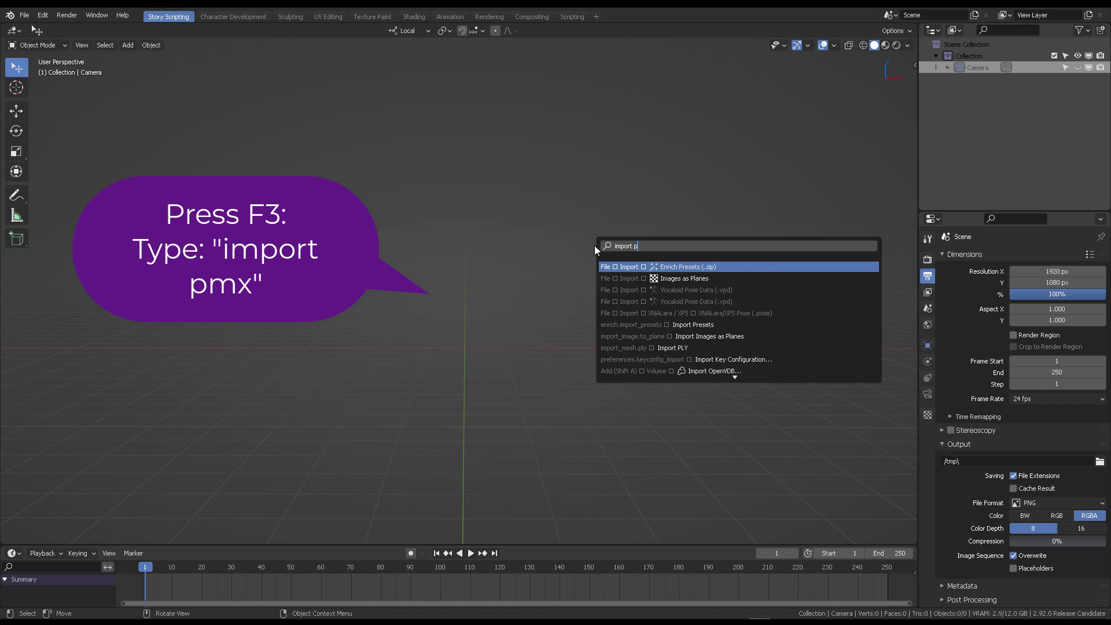
key(Return)
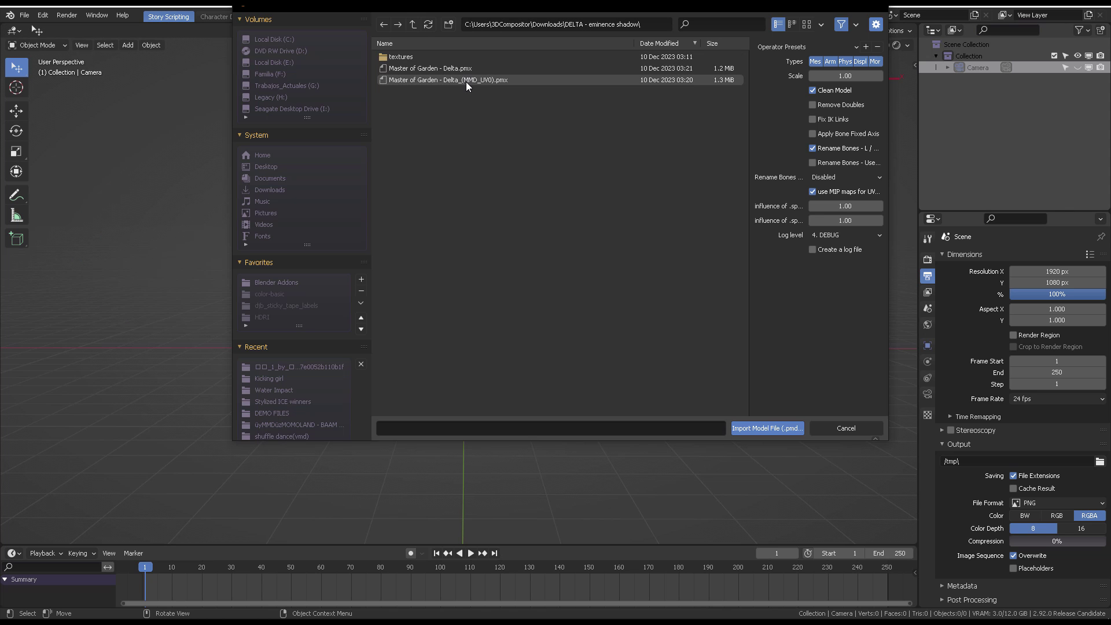
click(454, 68)
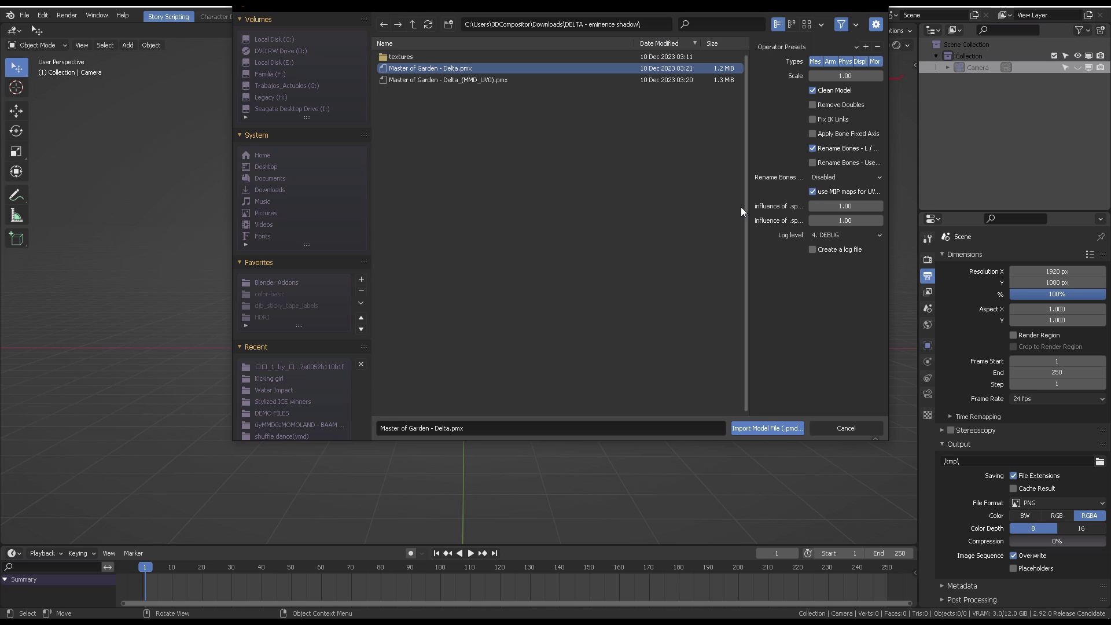
click(776, 426)
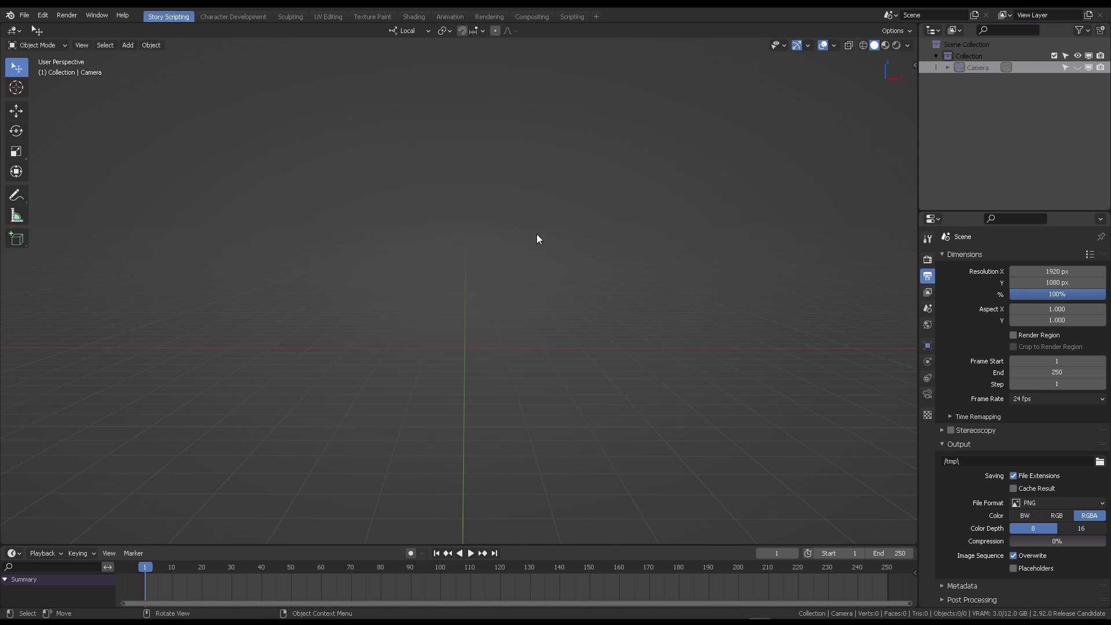
Step: Show the model with materials, open the MMD sidebar tab, and select its armature
click(885, 46)
key(n)
click(910, 510)
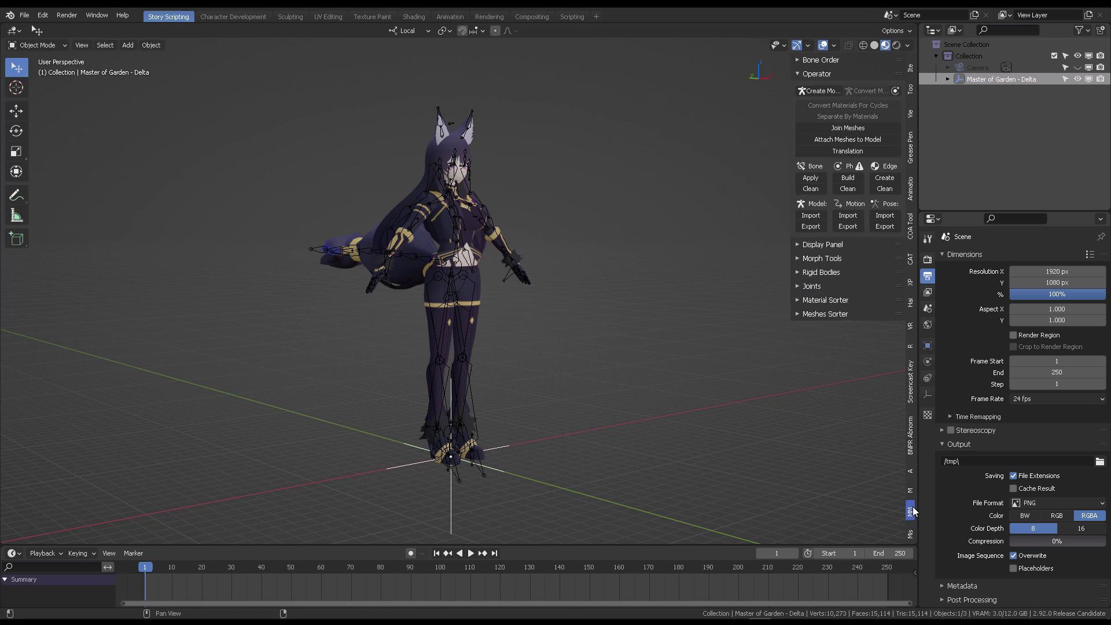
middle_drag(607, 405, 480, 385)
click(510, 281)
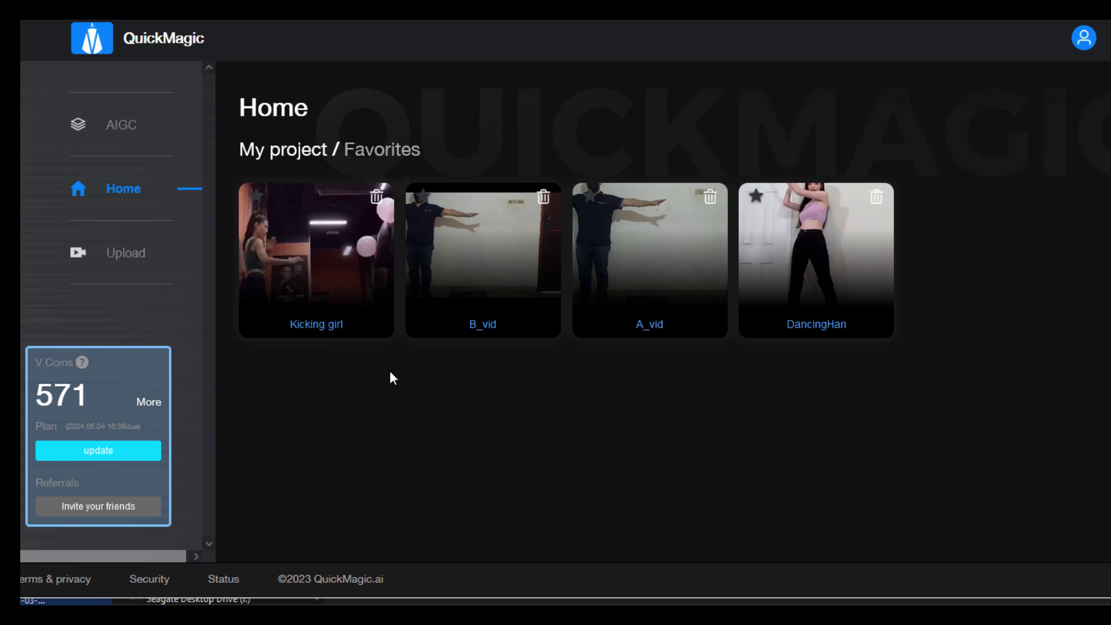
Step: Upload the dance MP4 with VMD export, retitle it from brunomars to cat, and confirm
click(119, 257)
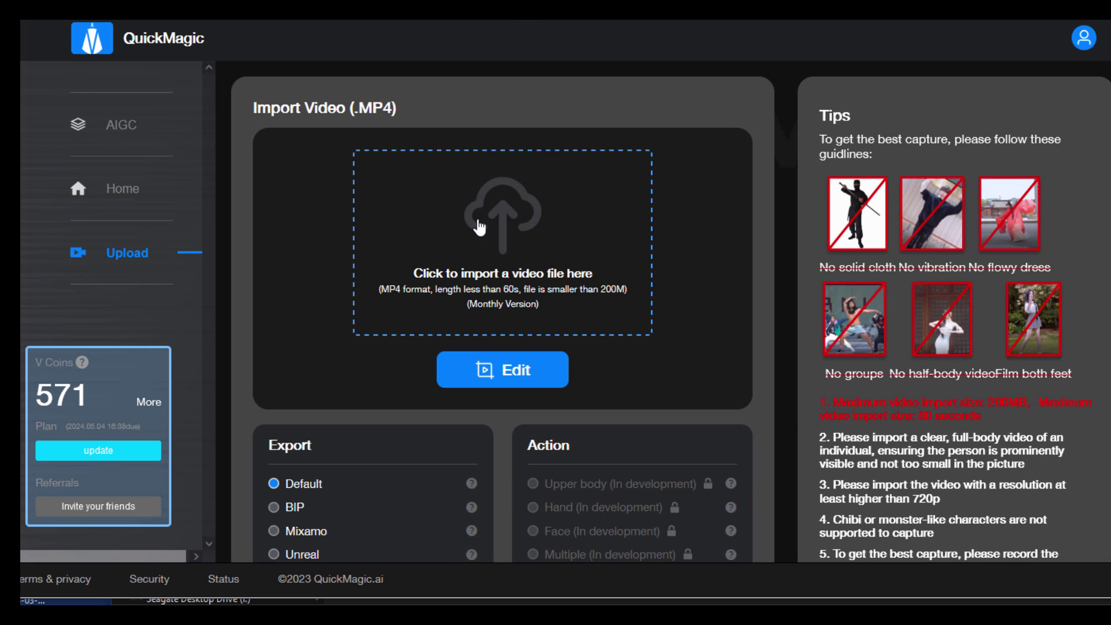
click(479, 227)
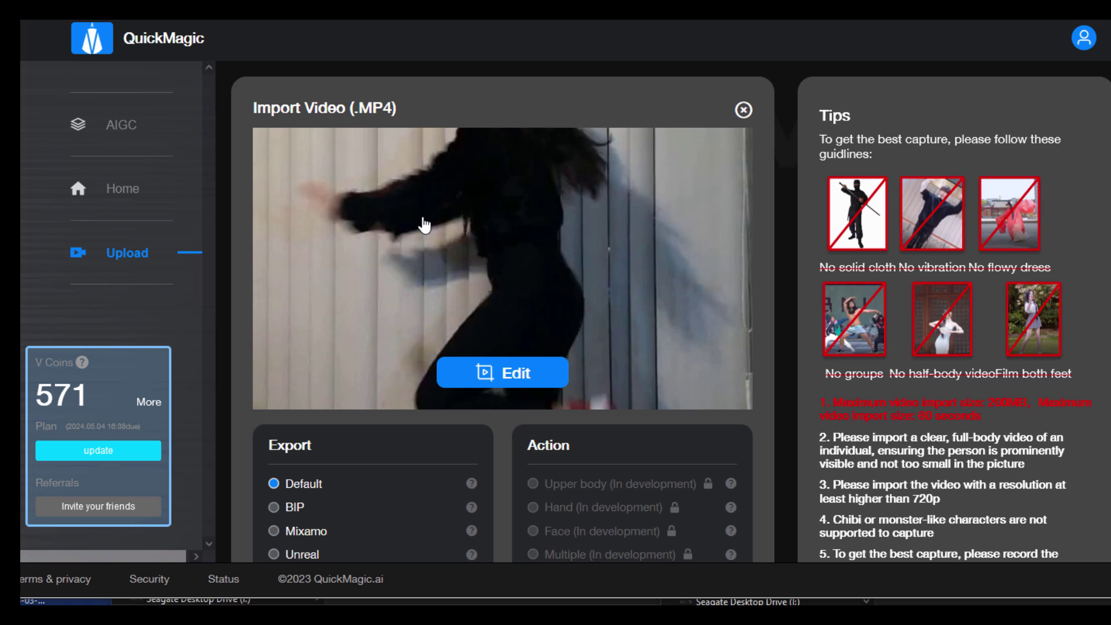
scroll(775, 208, down, 3)
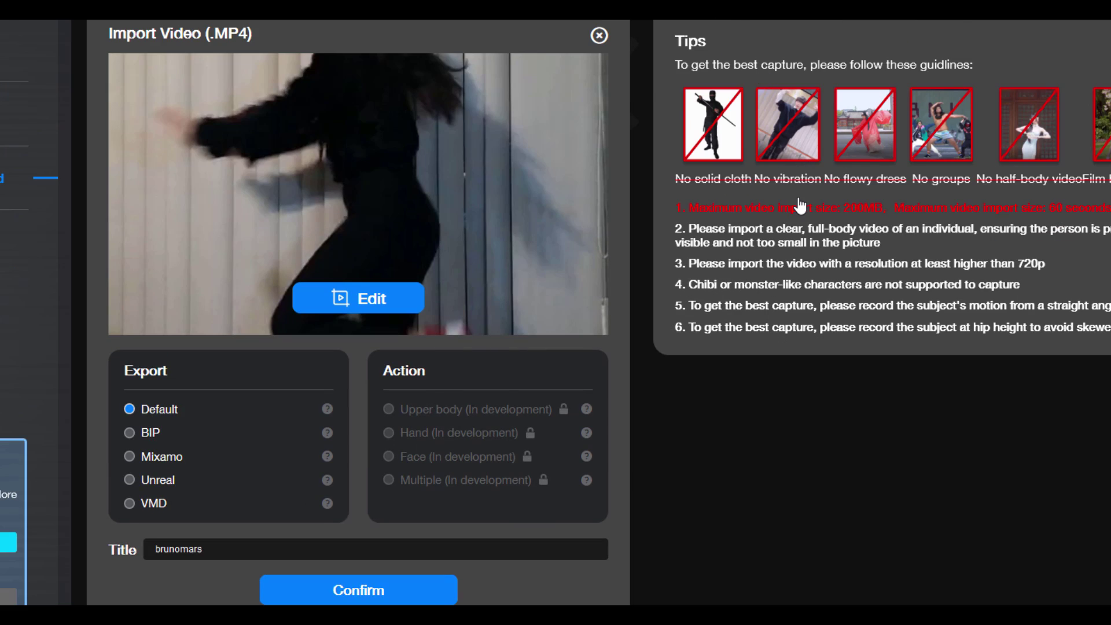
scroll(800, 205, down, 2)
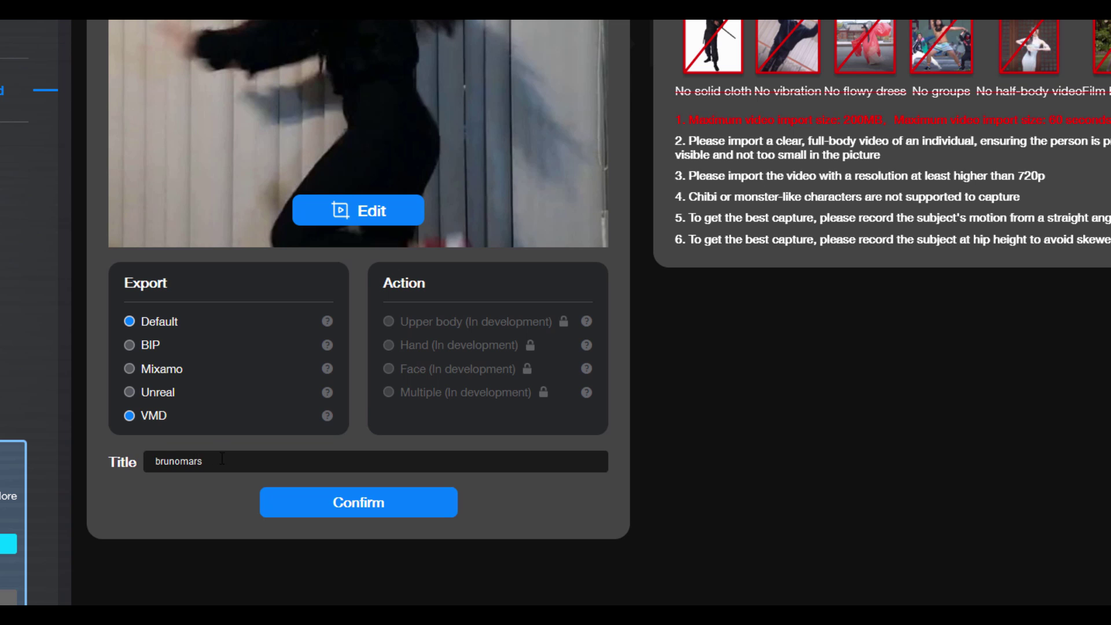
drag(221, 459, 119, 458)
text(d)
click(358, 503)
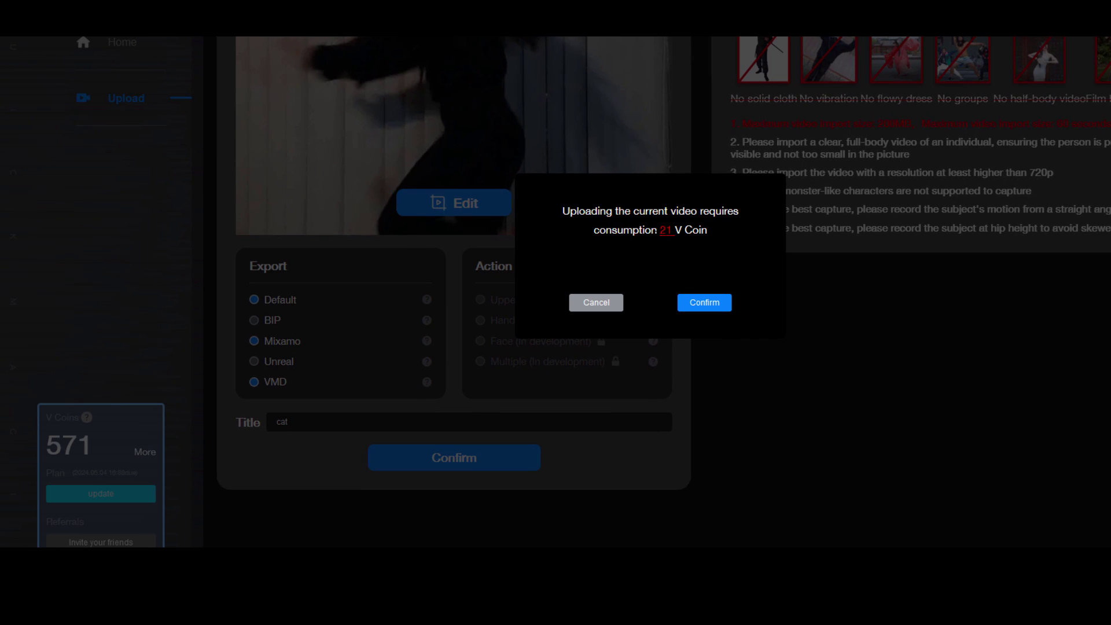
Step: Confirm spending 21 V Coins so the cat video uploads as a new project
click(711, 306)
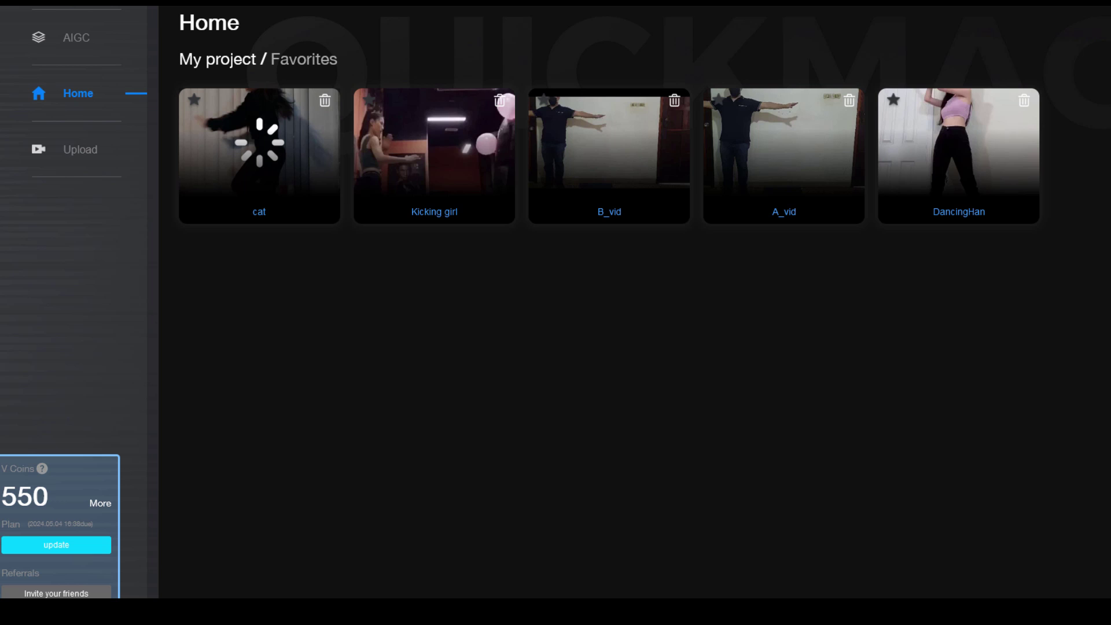
Step: Refresh Home, open the cat project, download cat.zip and show it in its folder
key(F5)
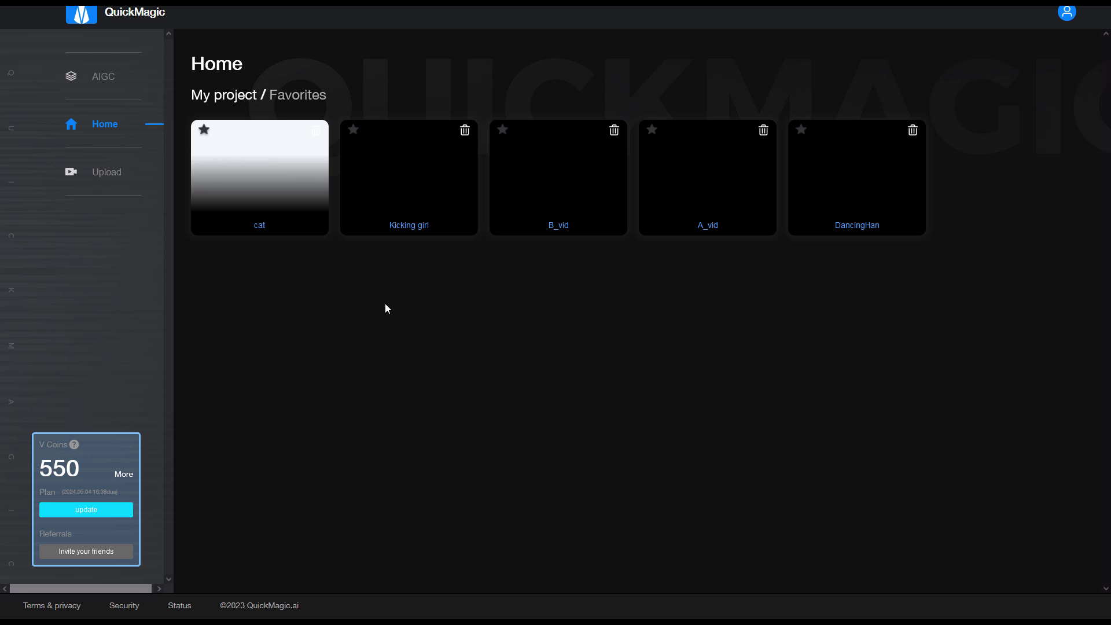
click(263, 162)
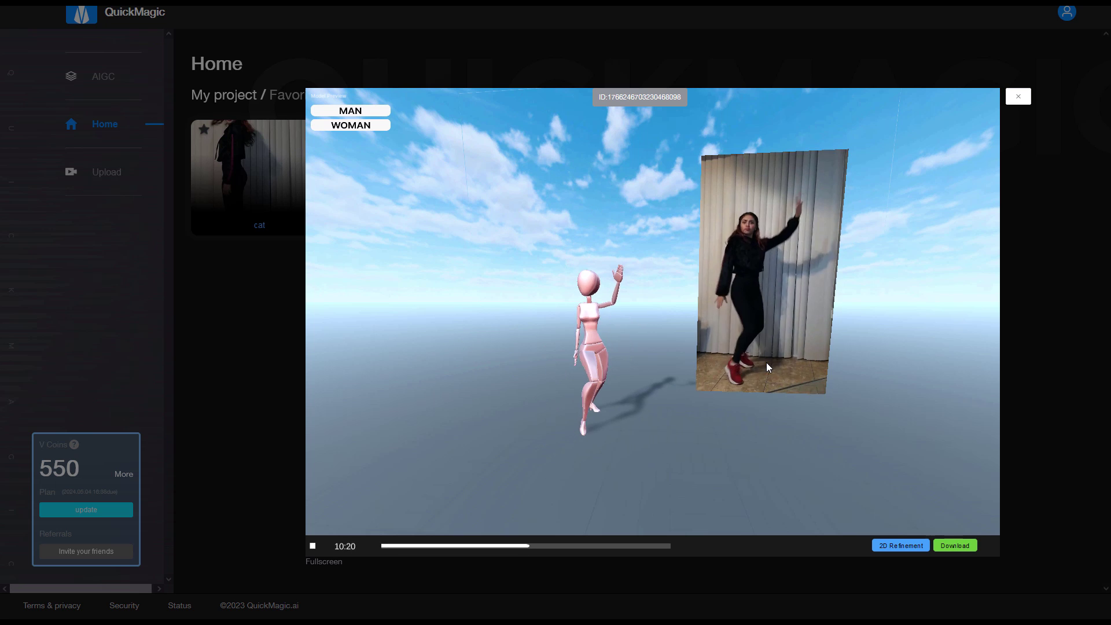
click(955, 545)
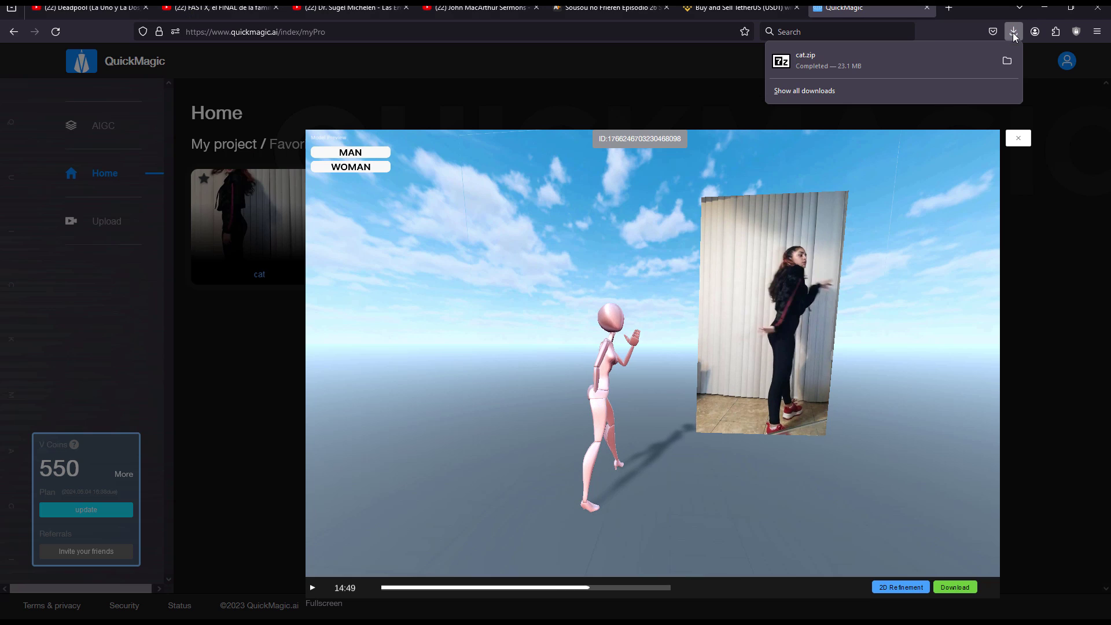
click(1006, 67)
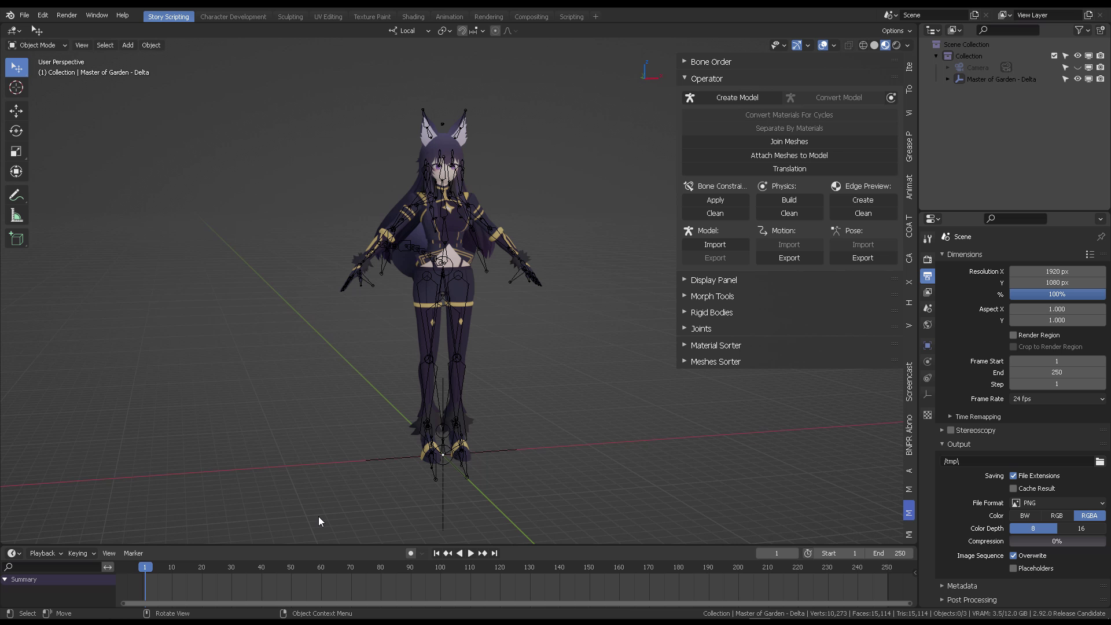
Step: Import cat_VMD.vmd onto the Master of Garden - Delta character's armature
click(516, 283)
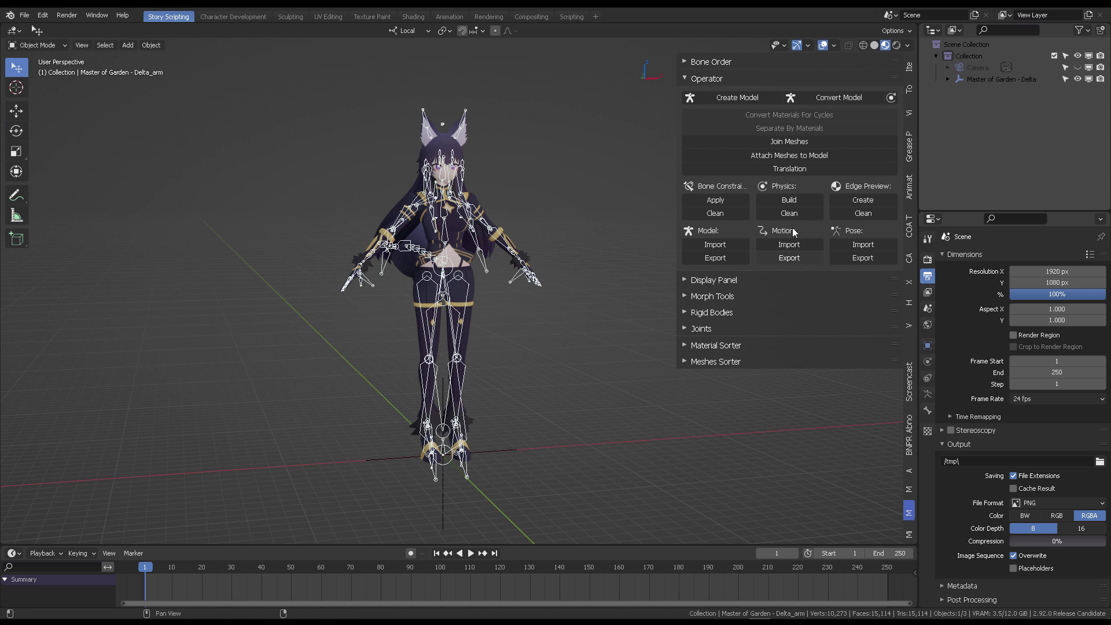
click(787, 244)
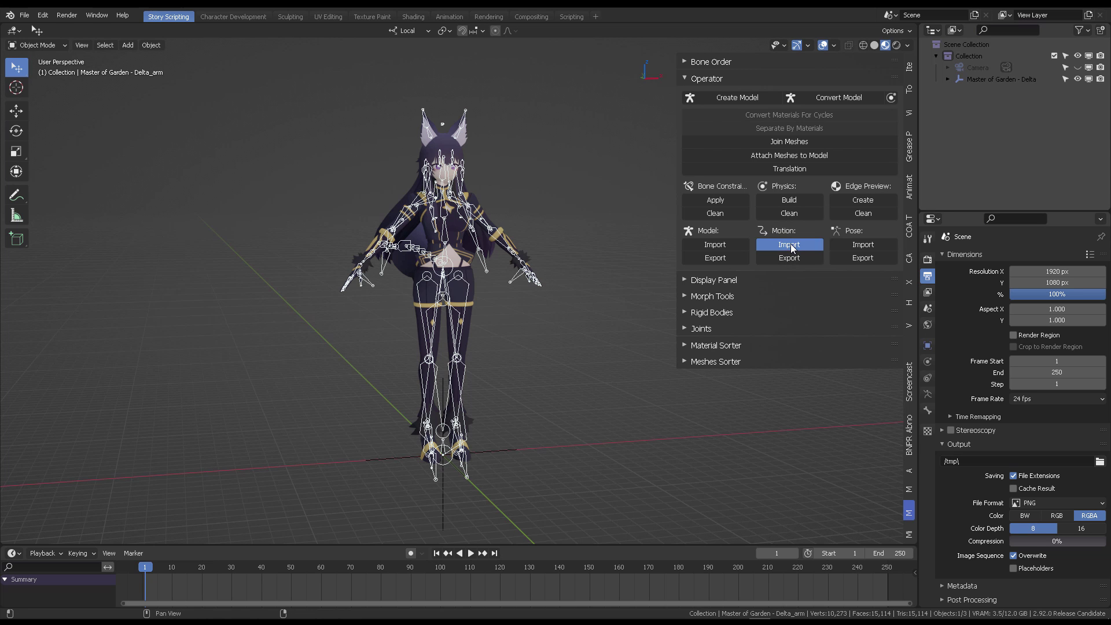
click(401, 147)
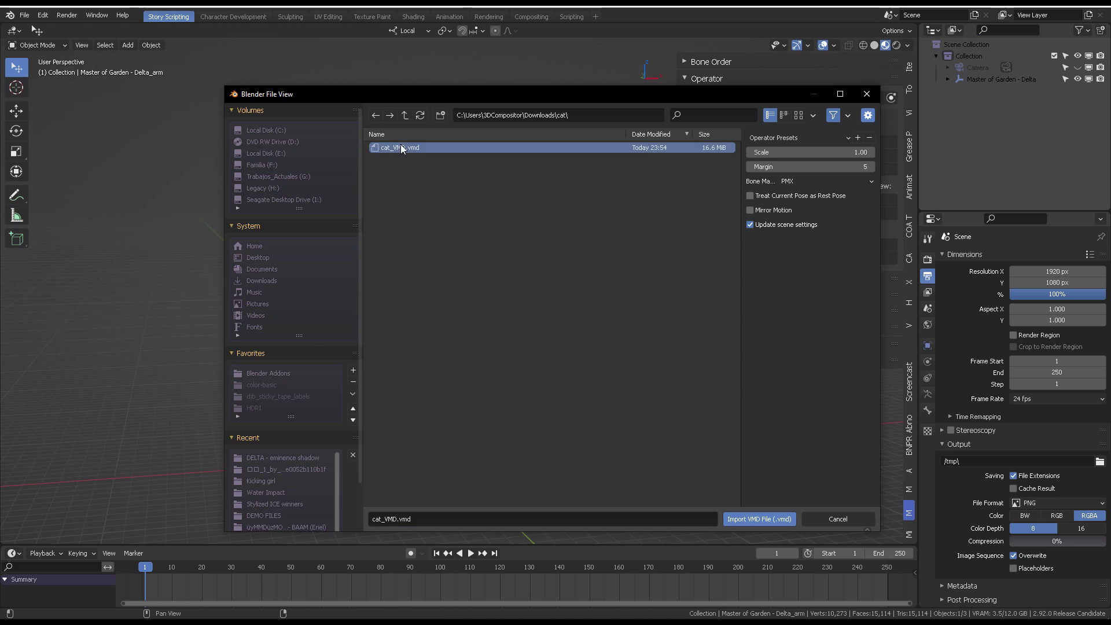
click(759, 518)
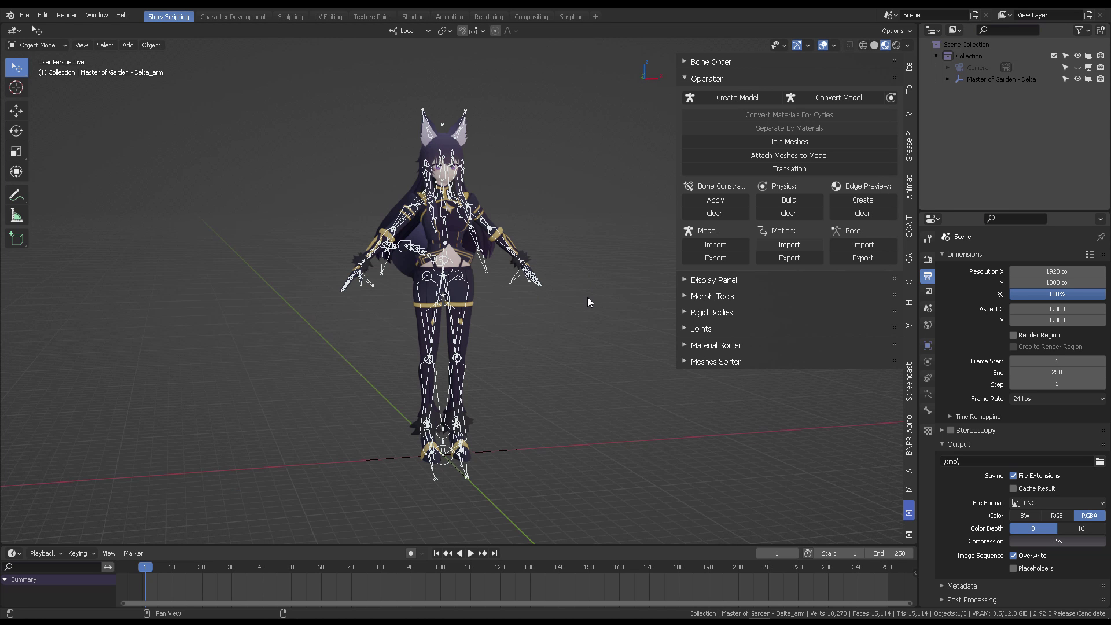
scroll(519, 208, down, 2)
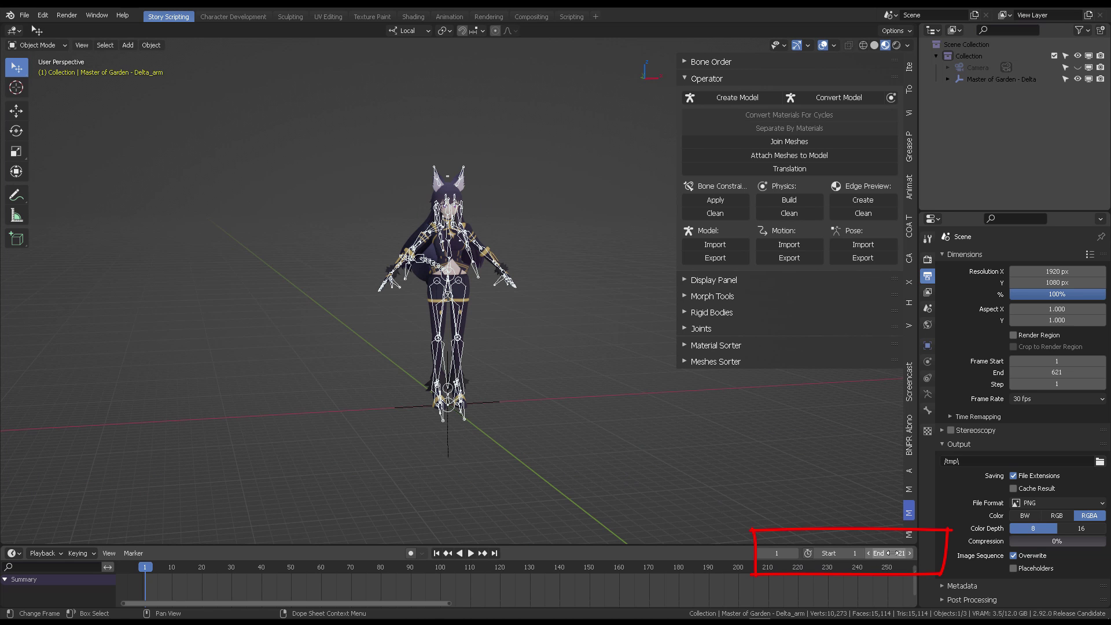
Step: Fit the 621-frame range and check the leg bones' cat_VMD keyframes in Pose Mode
key(Home)
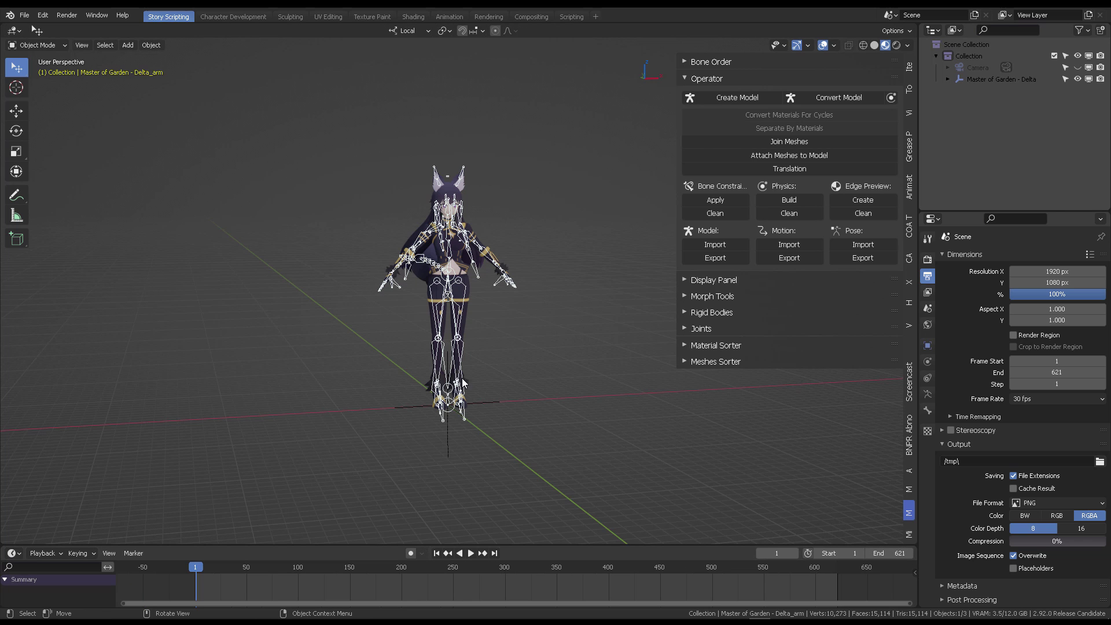
key(ctrl+Tab)
click(461, 366)
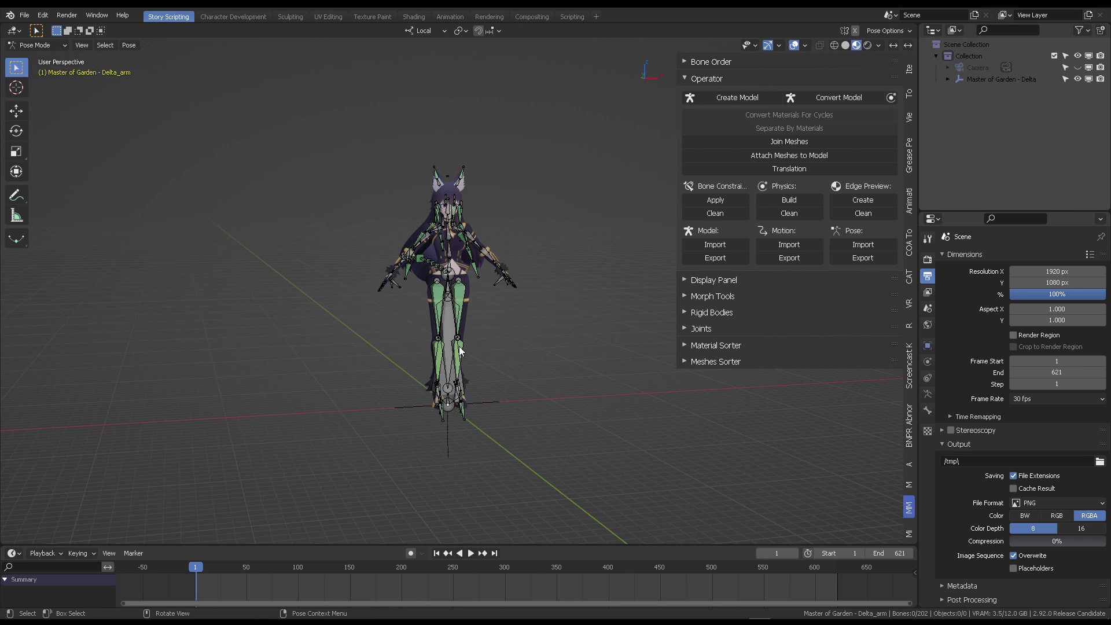
click(462, 351)
click(462, 356)
click(458, 359)
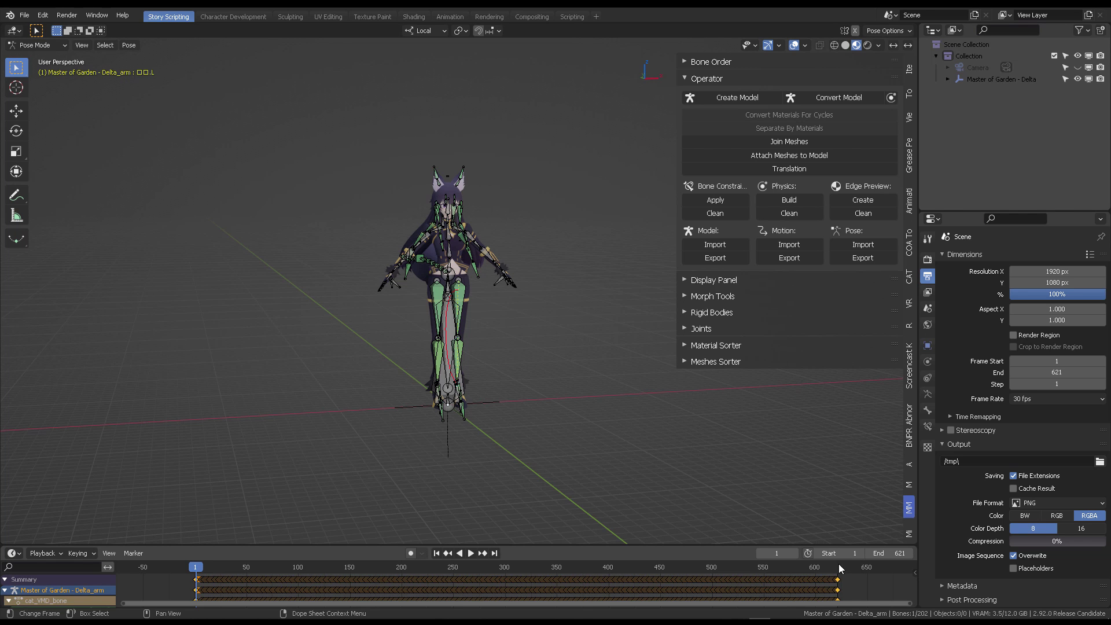
Step: Hide the armature bones in the viewport and play the dance animation
key(n)
key(alt+a)
click(747, 45)
click(772, 182)
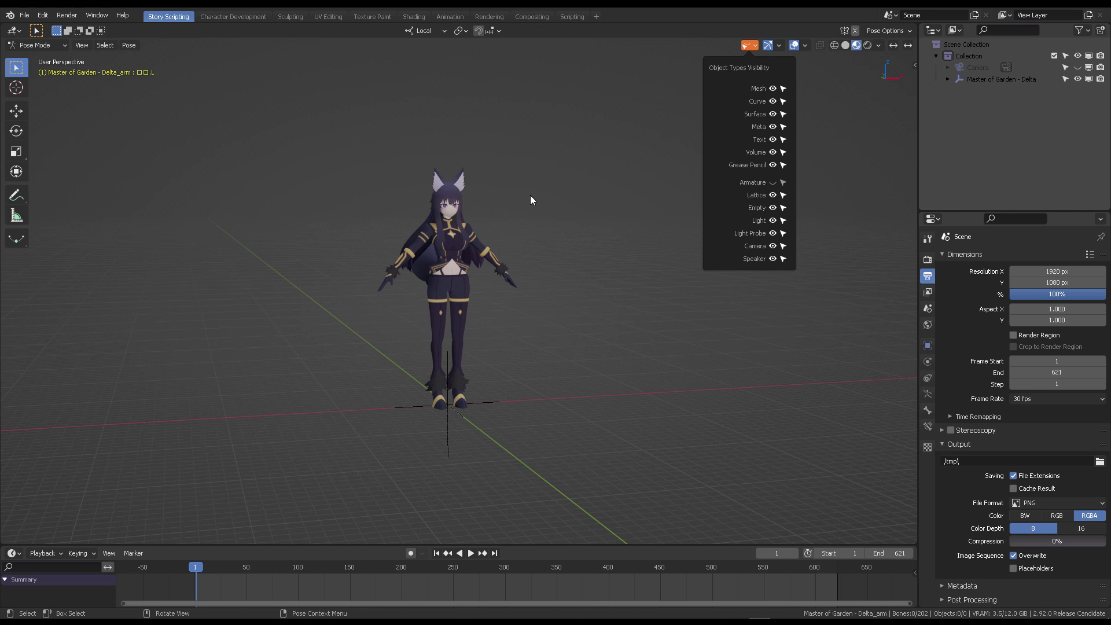
click(470, 553)
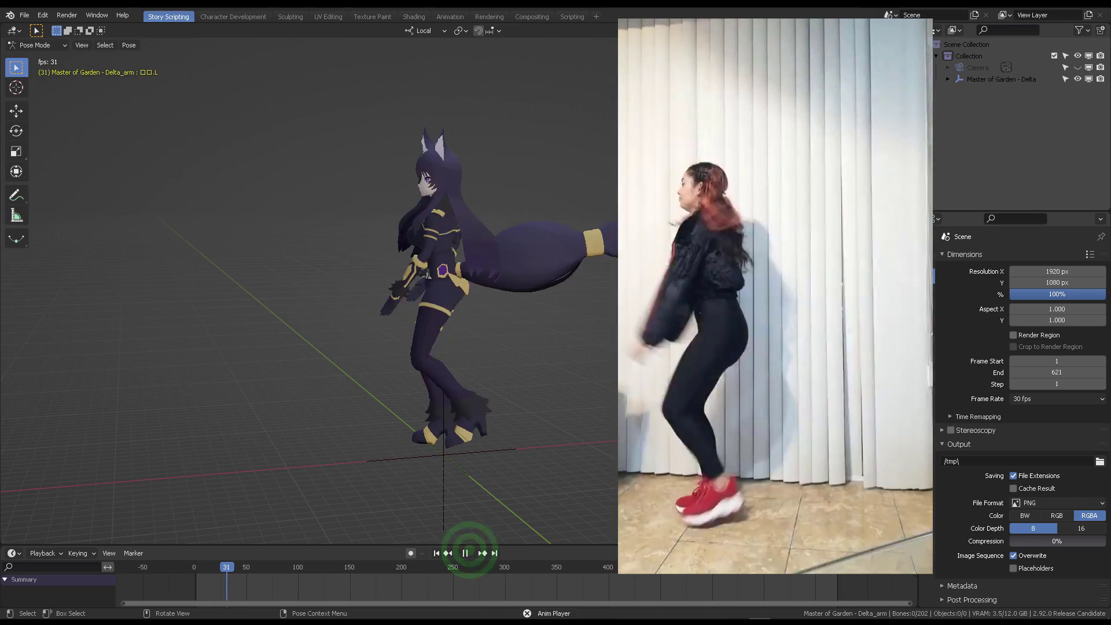